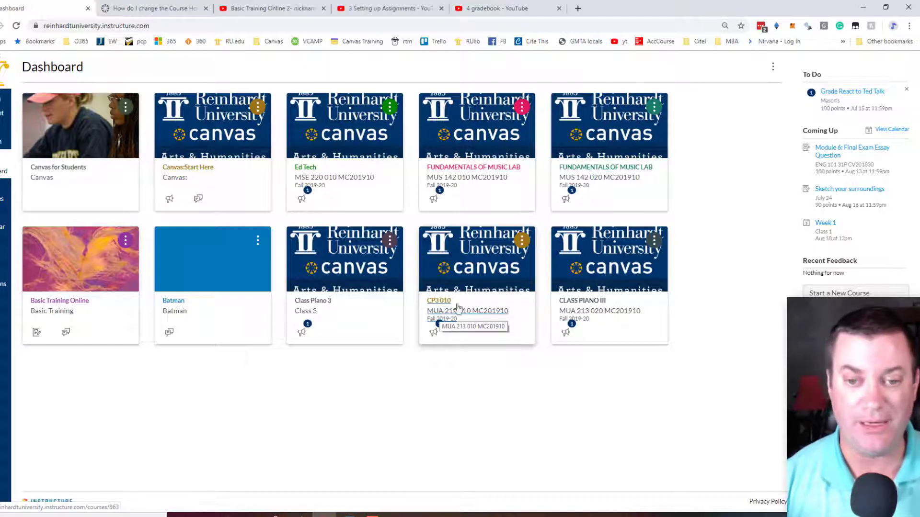
Open the CP3 010 Class Piano III course from its dashboard card
left_click(461, 283)
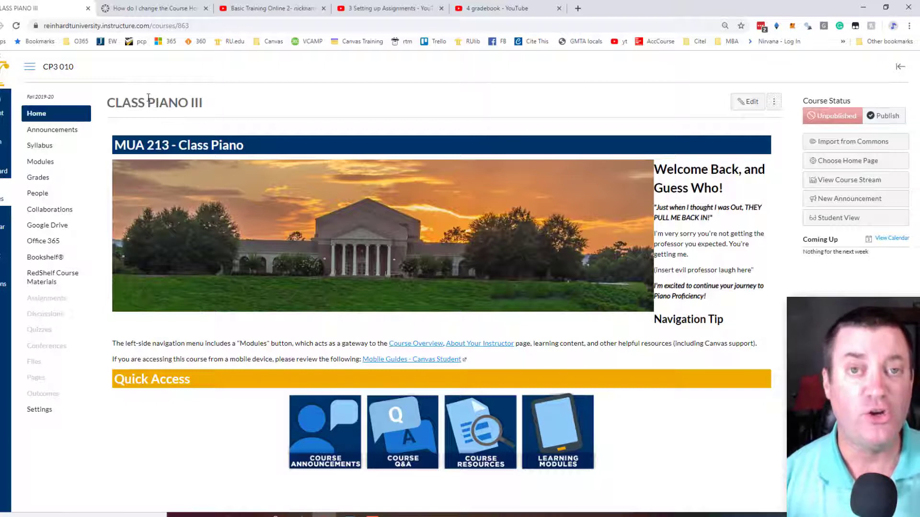
left_click_drag(147, 103, 197, 103)
left_click(193, 172)
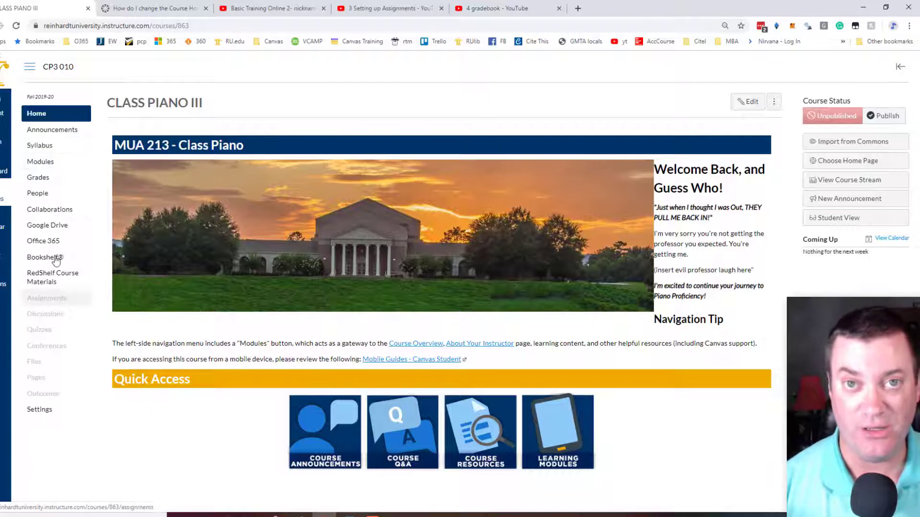
In course Settings, look through Course Details, Apps and Sections, then review the Navigation tab's hidden items
left_click(43, 415)
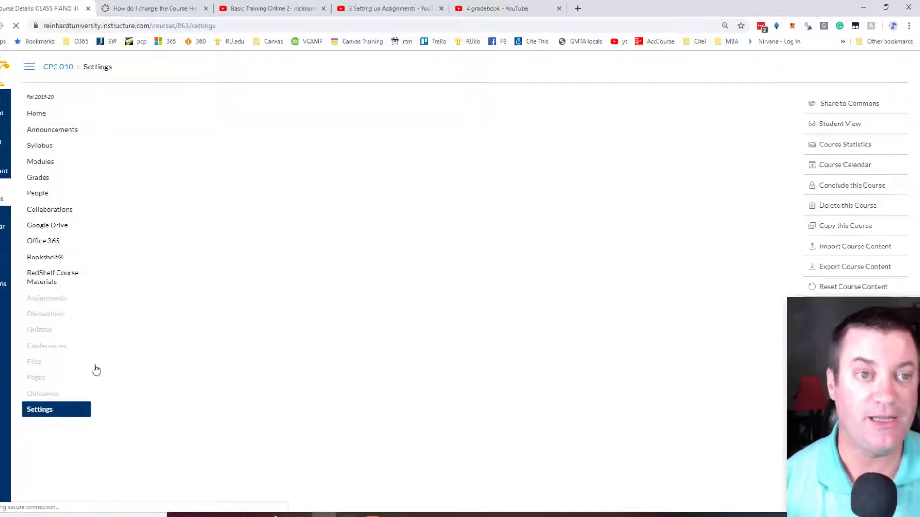
left_click(138, 102)
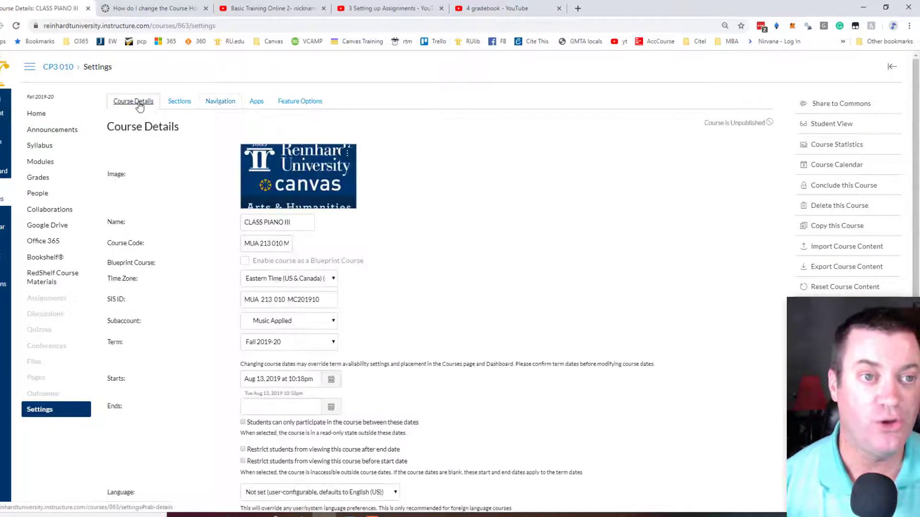
left_click(211, 105)
left_click(252, 103)
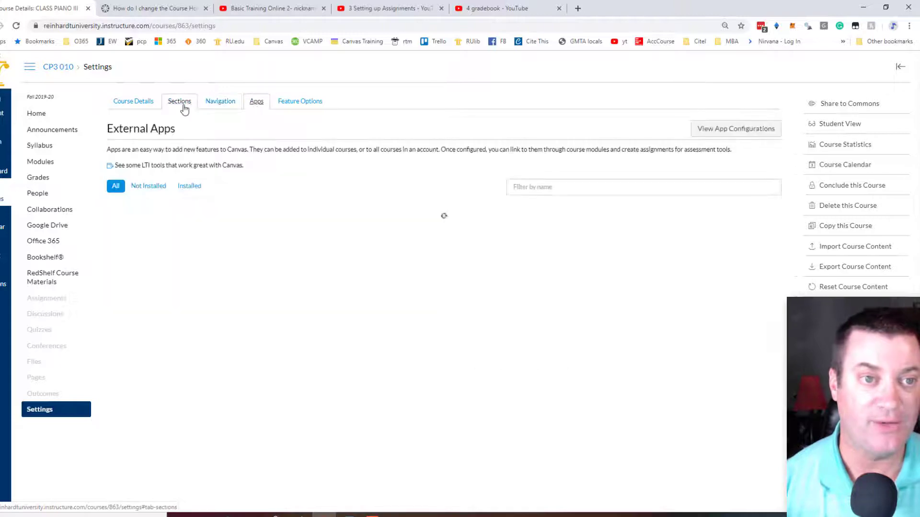
left_click(181, 103)
left_click(222, 106)
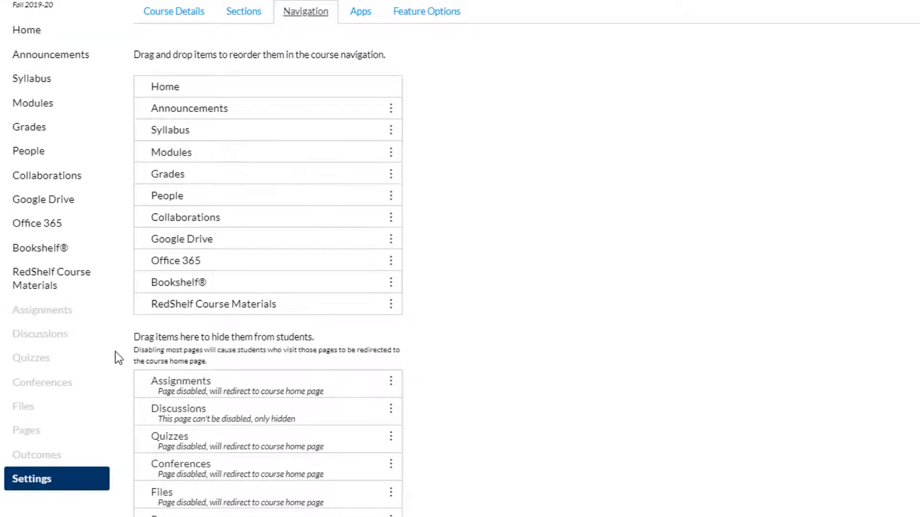
scroll(215, 349, "down", 2)
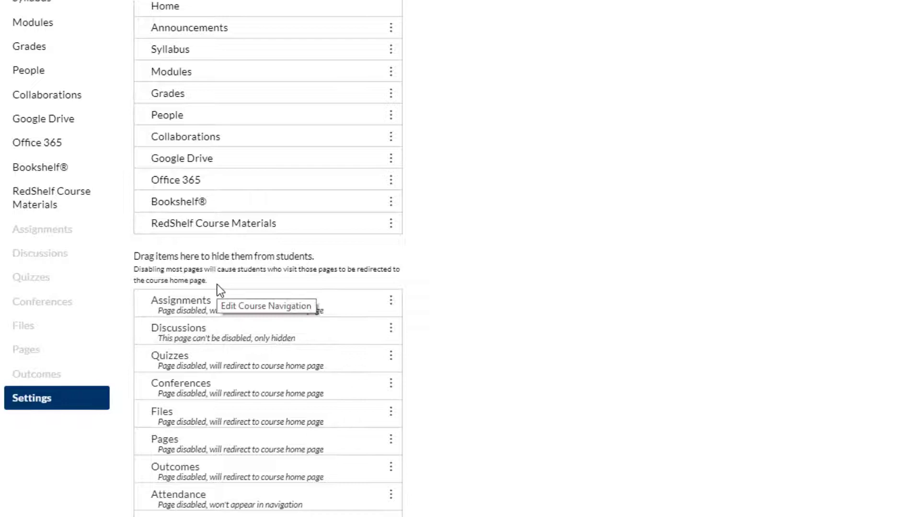
scroll(499, 256, "up", 2)
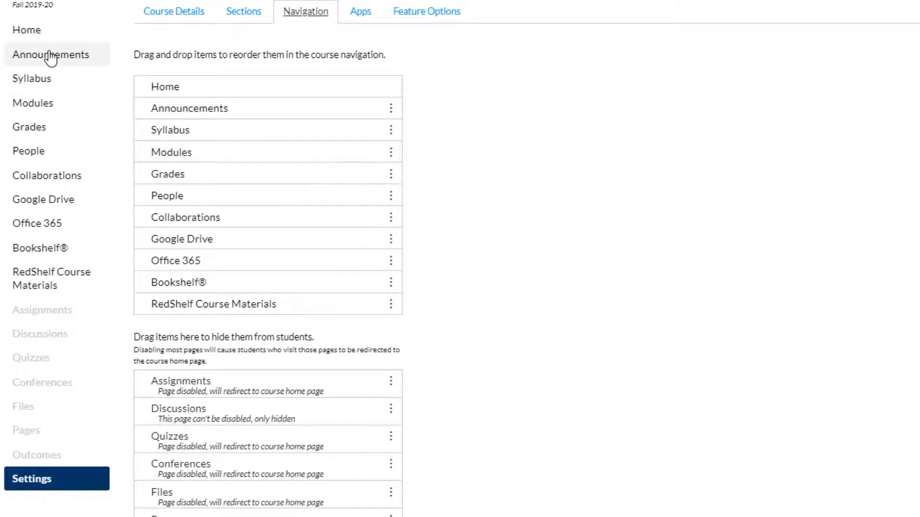
Preview the Class Piano III home page in Student View, then return to the instructor view
left_click(43, 38)
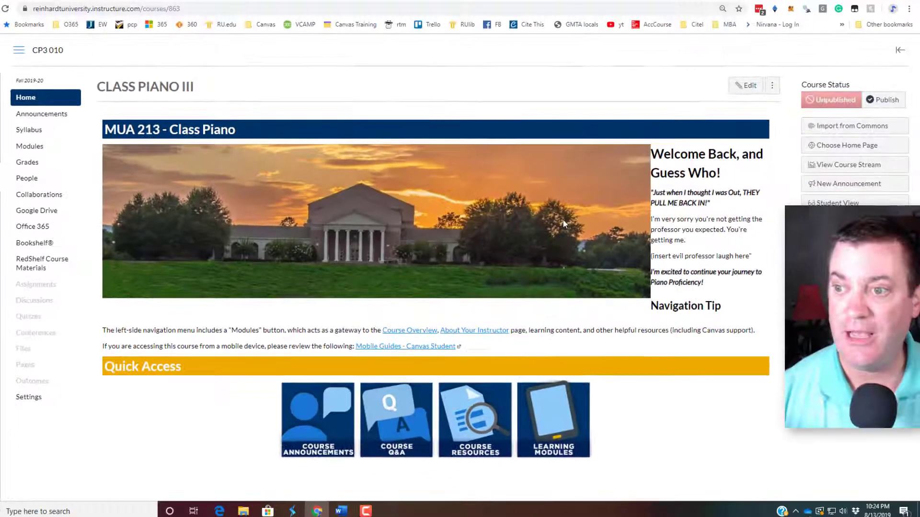
left_click(834, 203)
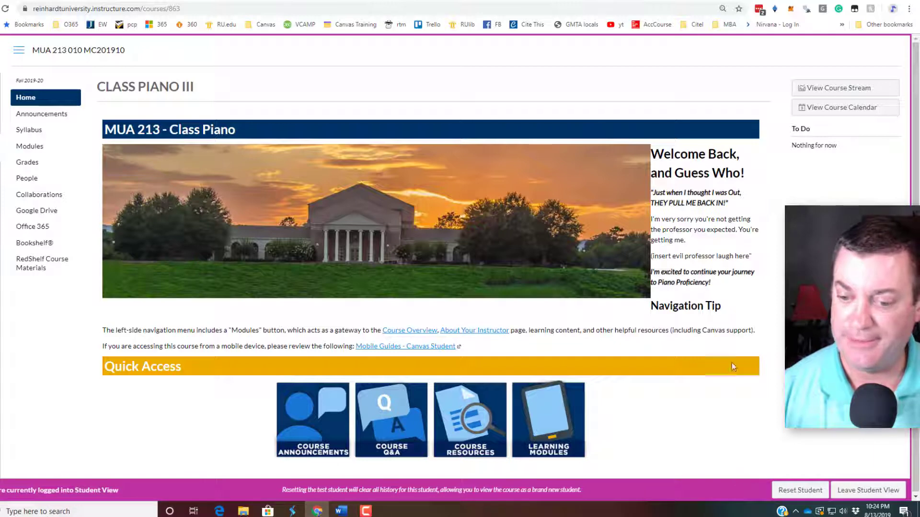
left_click(873, 494)
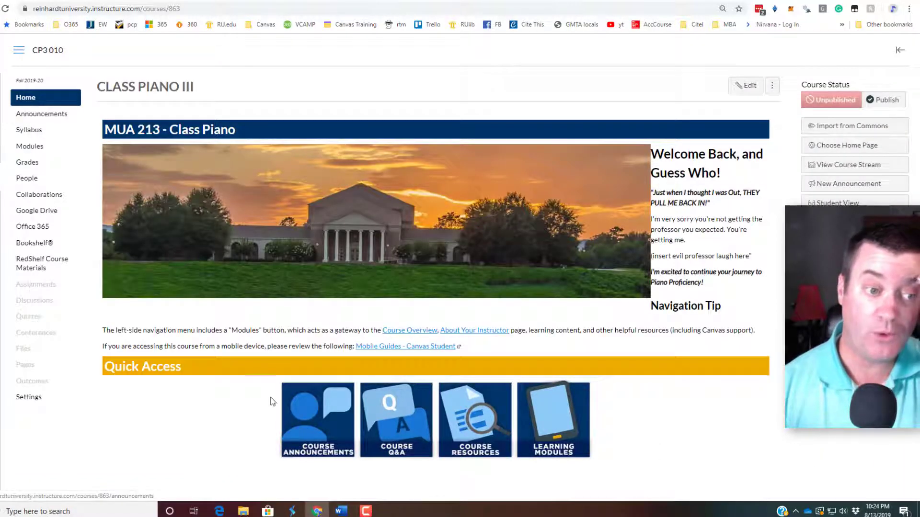
Add Attendance to the visible course navigation in Settings > Navigation
left_click(40, 402)
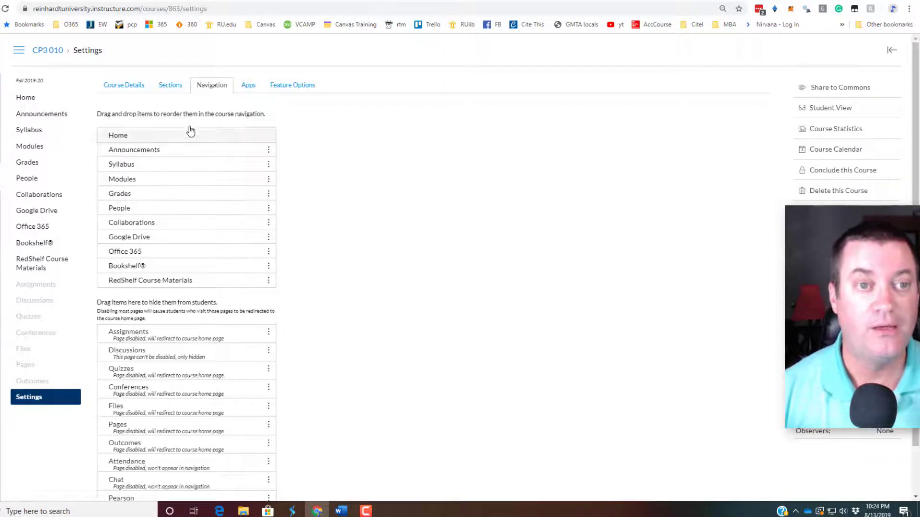
scroll(200, 203, "down", 1)
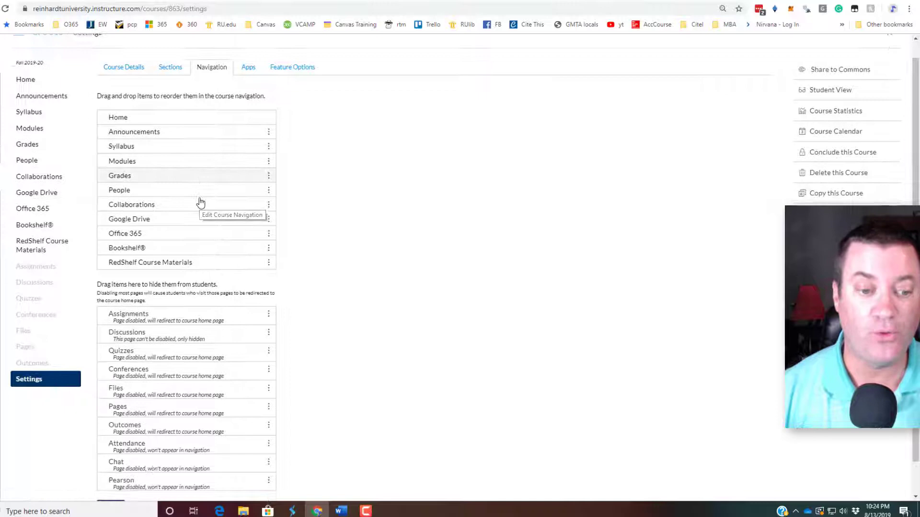
scroll(200, 203, "down", 2)
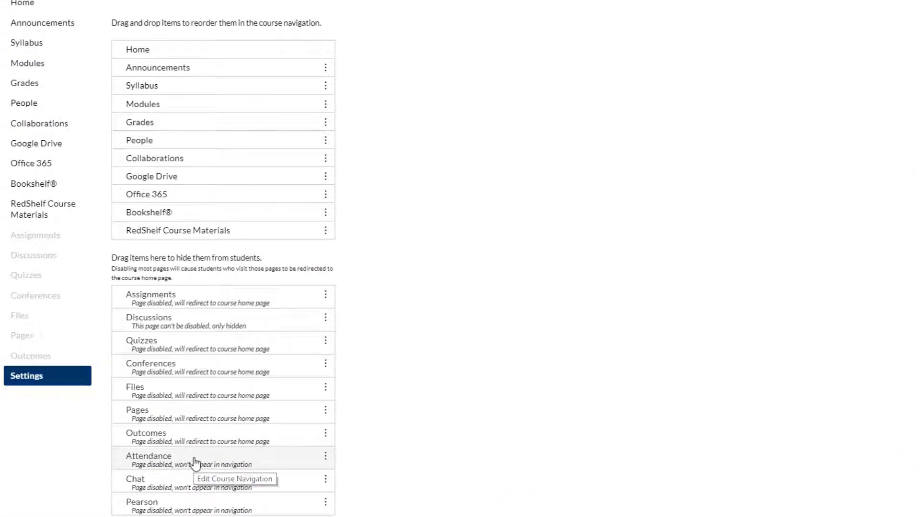
left_click_drag(195, 462, 226, 277)
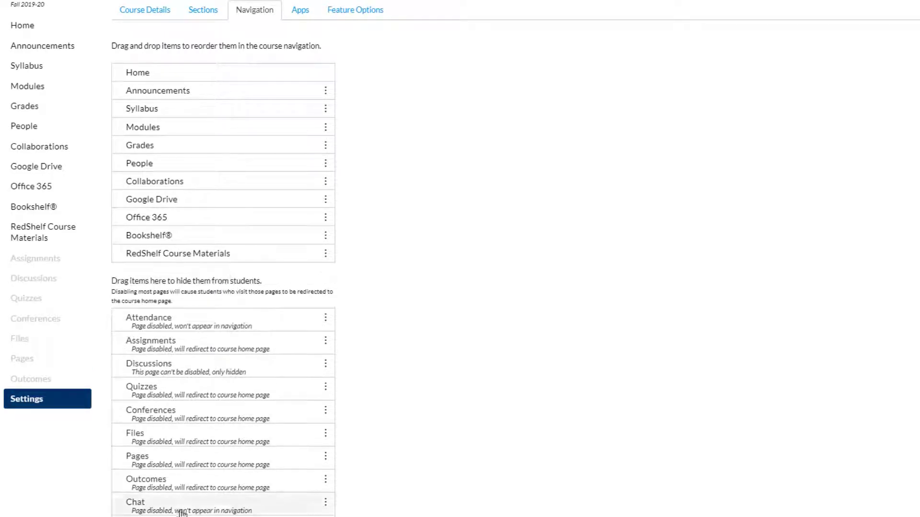
left_click_drag(226, 324, 236, 271)
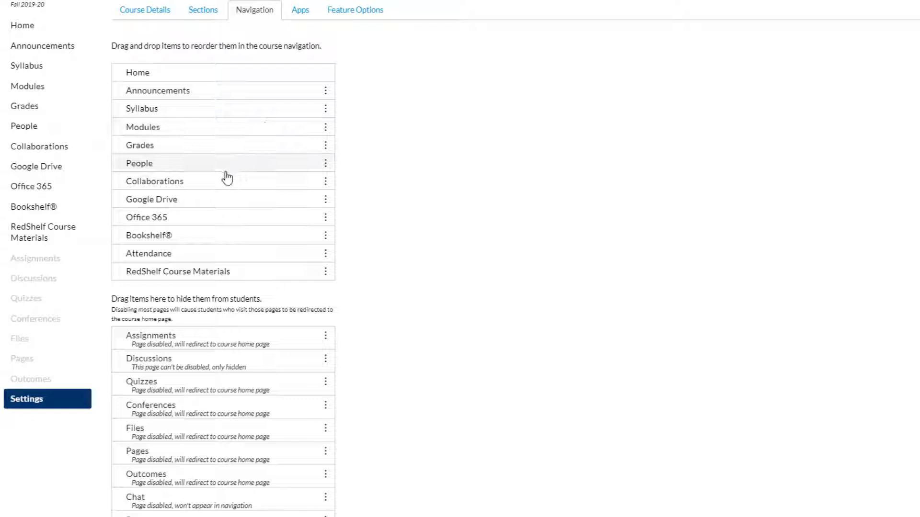
Hide Collaborations, Google Drive, Office 365, Bookshelf®, RedShelf Course Materials and People from students
left_click_drag(207, 185, 191, 324)
left_click_drag(187, 191, 181, 305)
left_click_drag(189, 182, 189, 283)
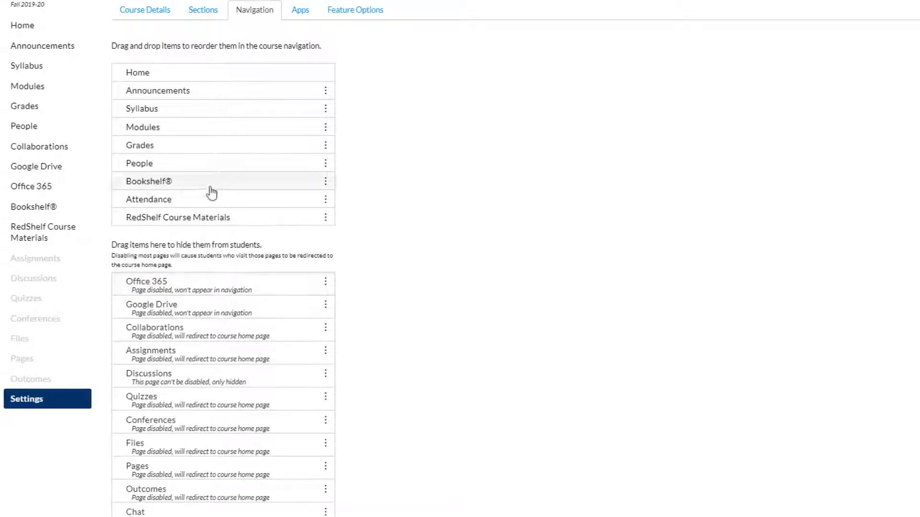
left_click_drag(211, 187, 211, 263)
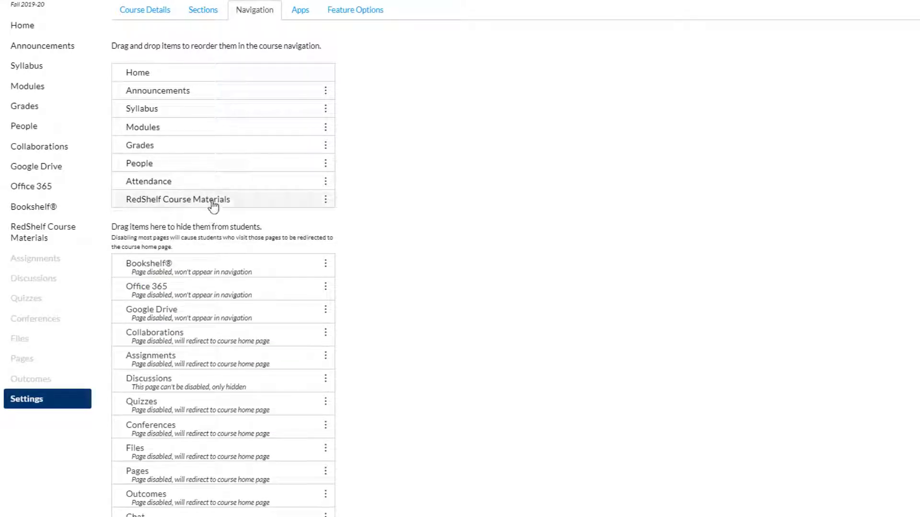
left_click_drag(213, 206, 206, 235)
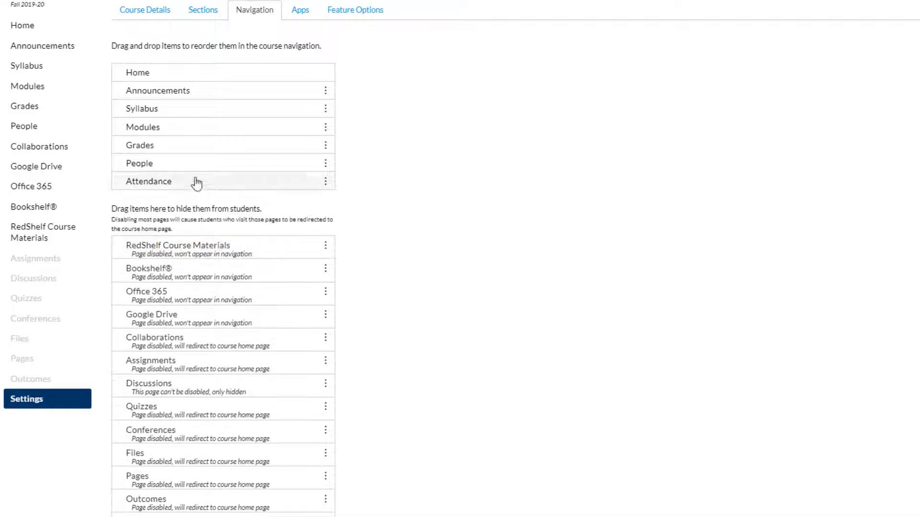
left_click_drag(197, 172, 197, 195)
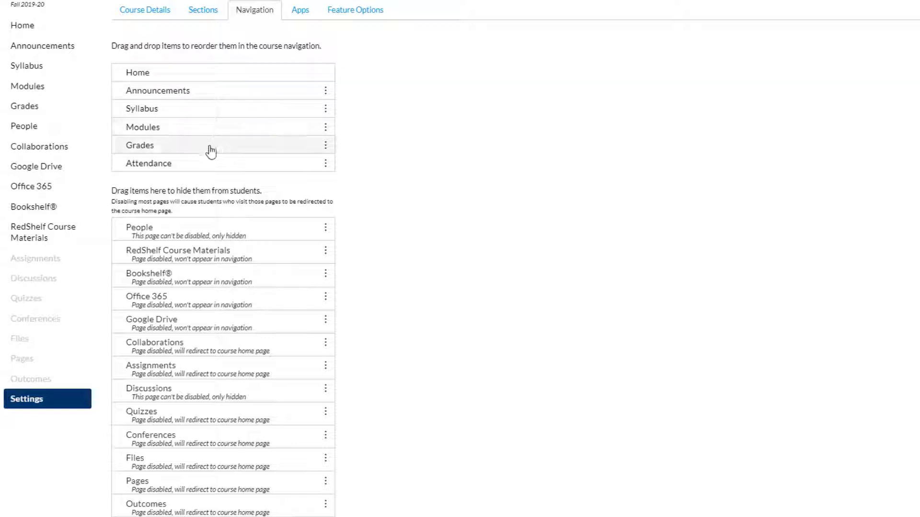
Move Modules right under Home and place Attendance between Syllabus and Grades
left_click_drag(208, 139, 209, 91)
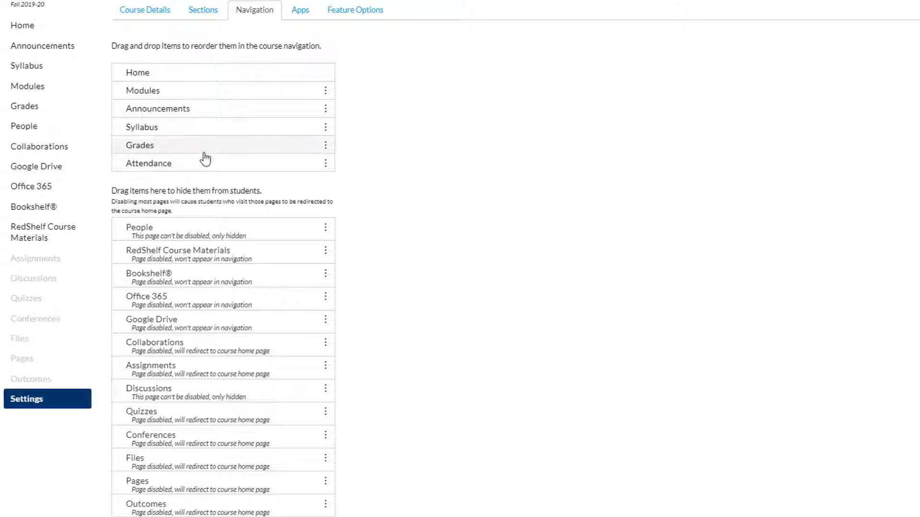
left_click_drag(205, 152, 203, 173)
left_click_drag(185, 207, 196, 155)
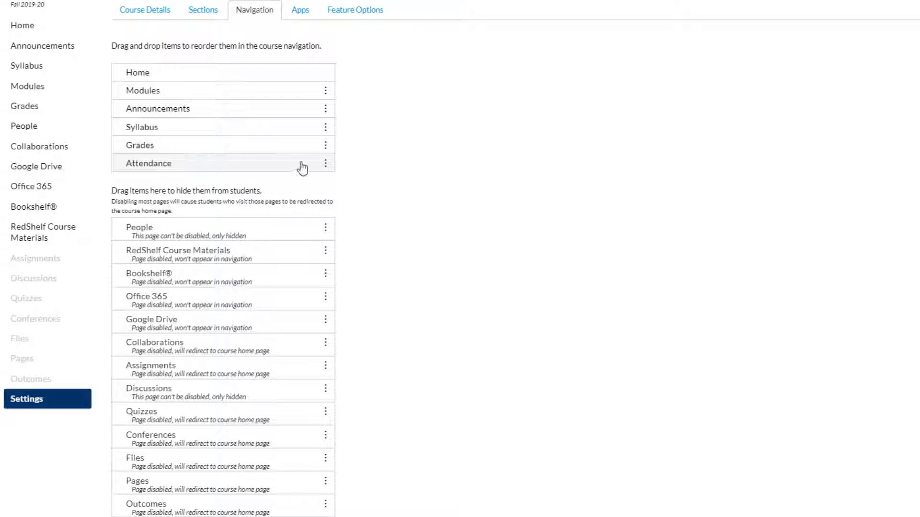
left_click_drag(302, 168, 303, 142)
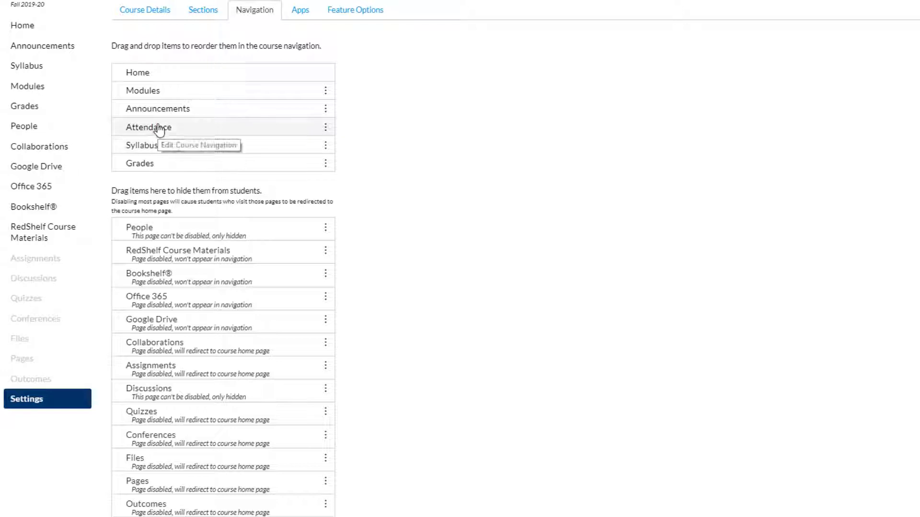
left_click_drag(159, 129, 226, 147)
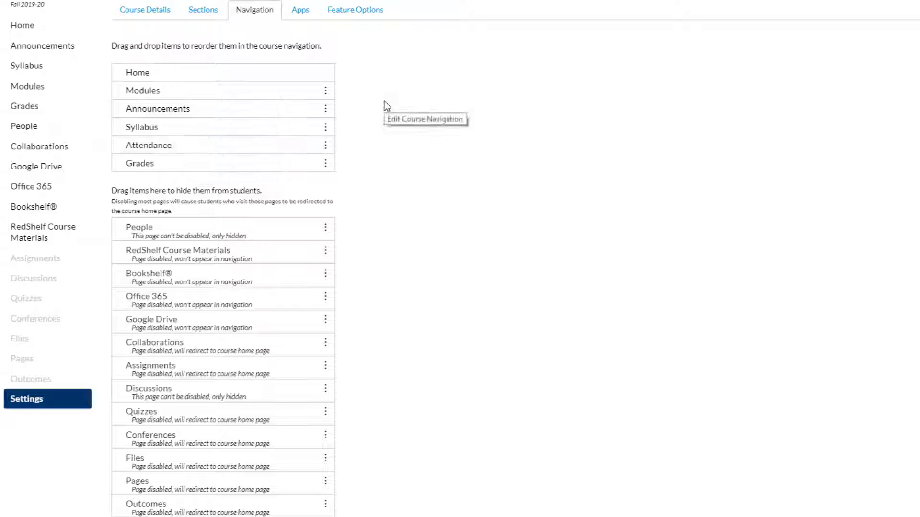
scroll(388, 107, "down", 1)
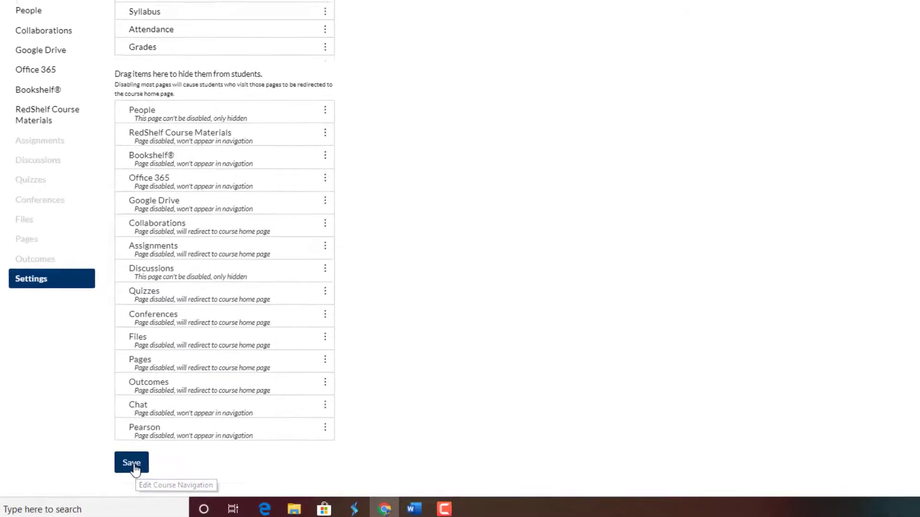
Save the new navigation order and open the Attendance Roll Call list for Tue Aug 13
left_click(133, 465)
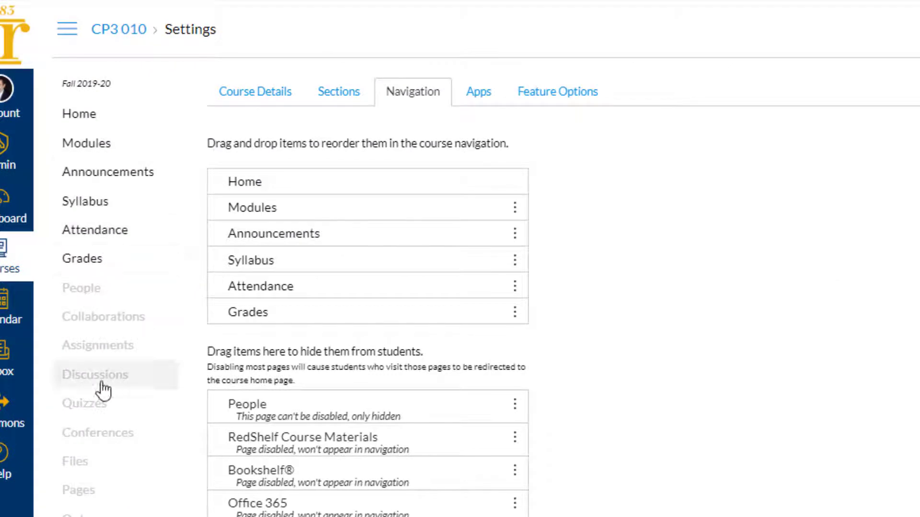
left_click(113, 244)
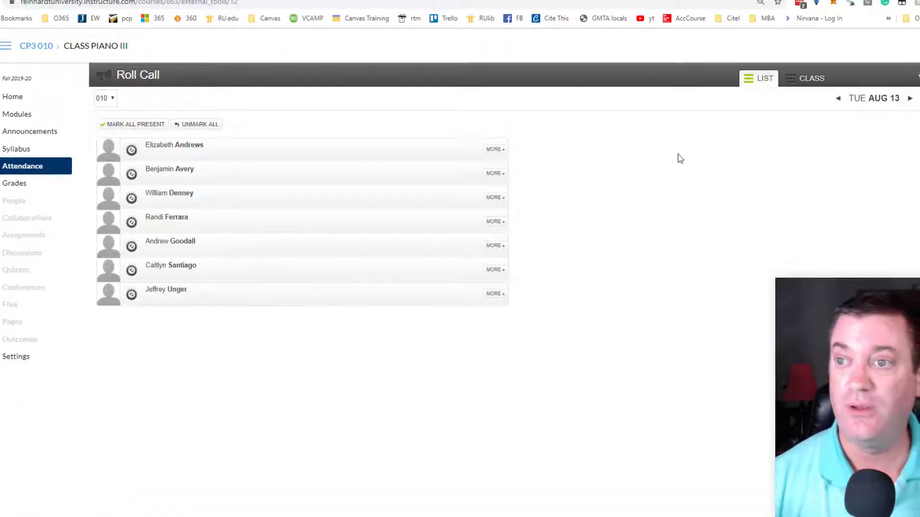
Advance the Roll Call date to Tue Aug 20, briefly stepping to Wed Aug 21 and back
left_click(910, 100)
left_click(910, 100)
left_click(910, 100)
left_click(911, 100)
left_click(911, 99)
left_click(910, 99)
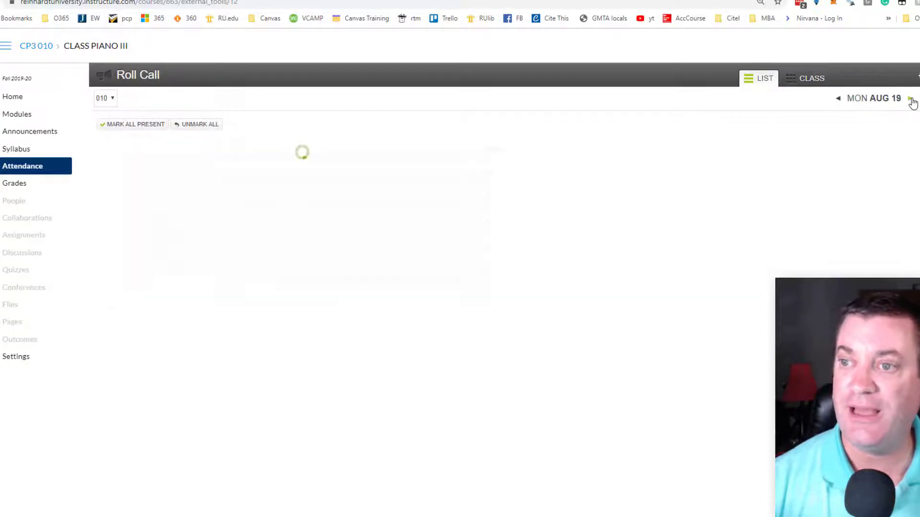
left_click(911, 100)
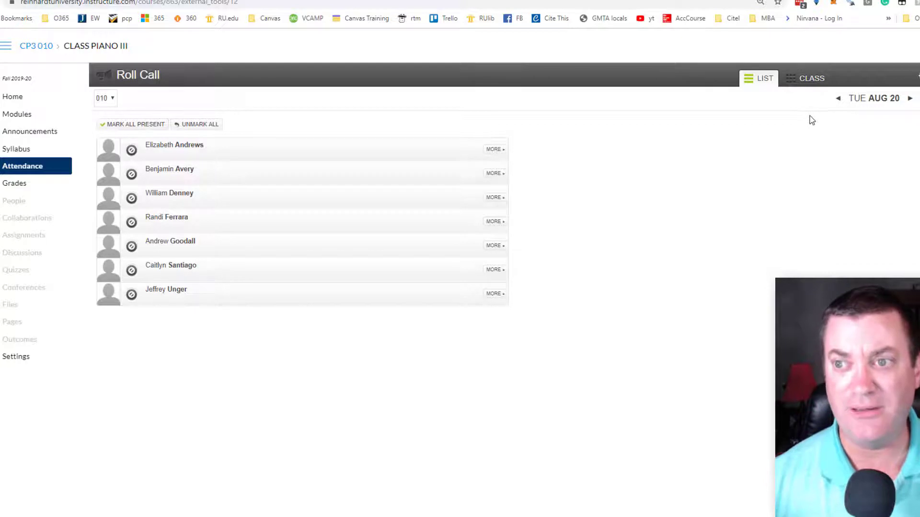
left_click(910, 98)
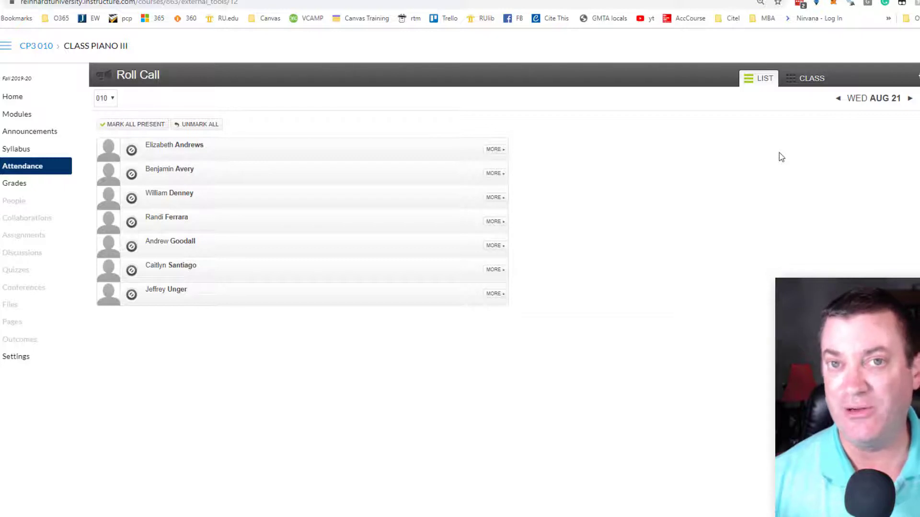
left_click(838, 99)
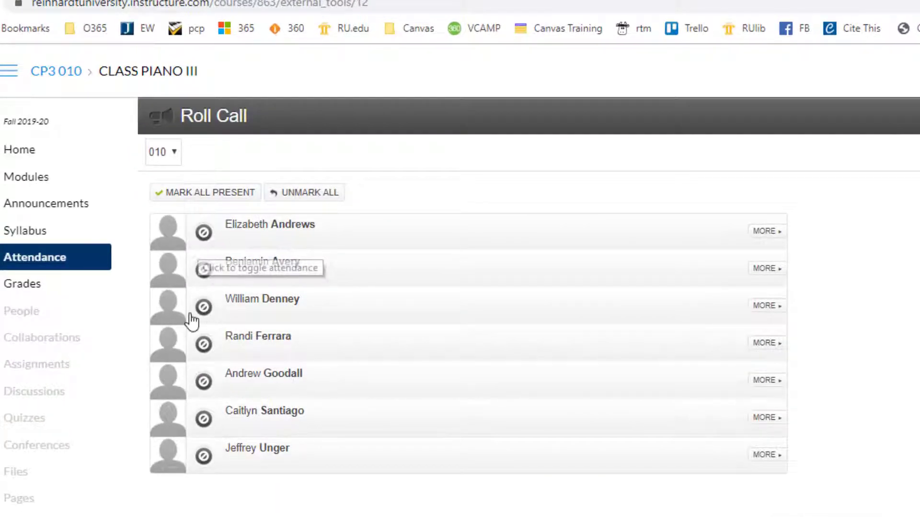
left_click(205, 235)
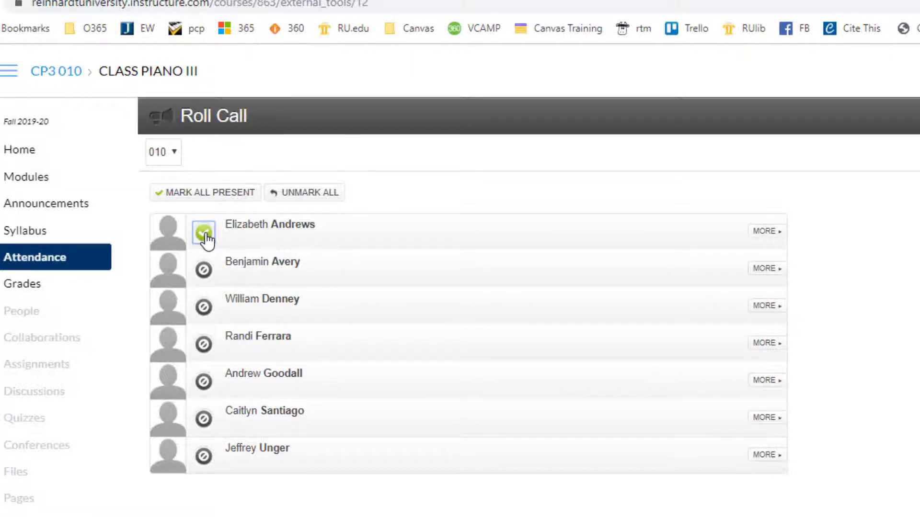
left_click(207, 240)
left_click(210, 244)
left_click(209, 244)
left_click(199, 194)
left_click(204, 307)
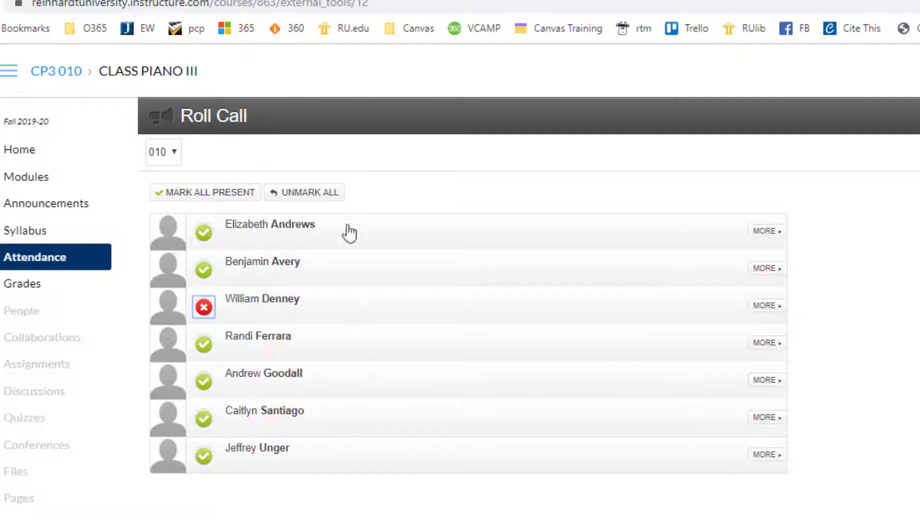
left_click(308, 197)
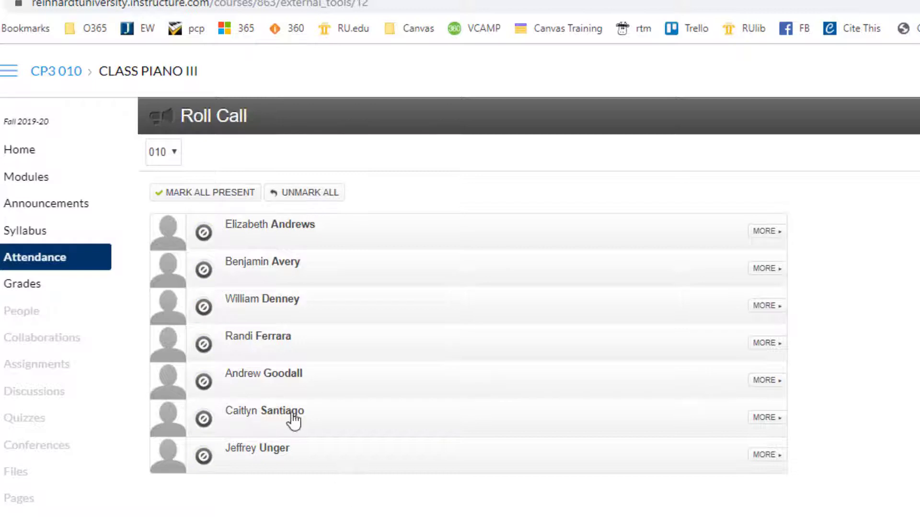
left_click(226, 201)
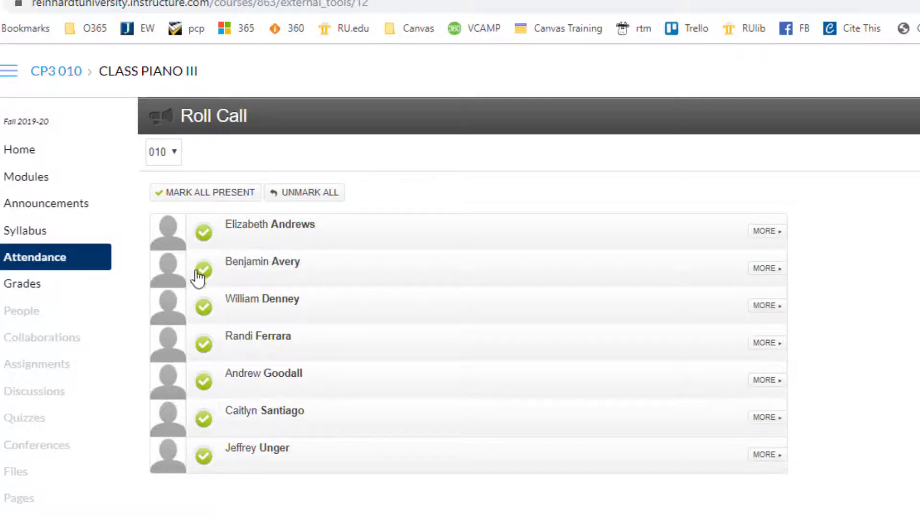
left_click(205, 349)
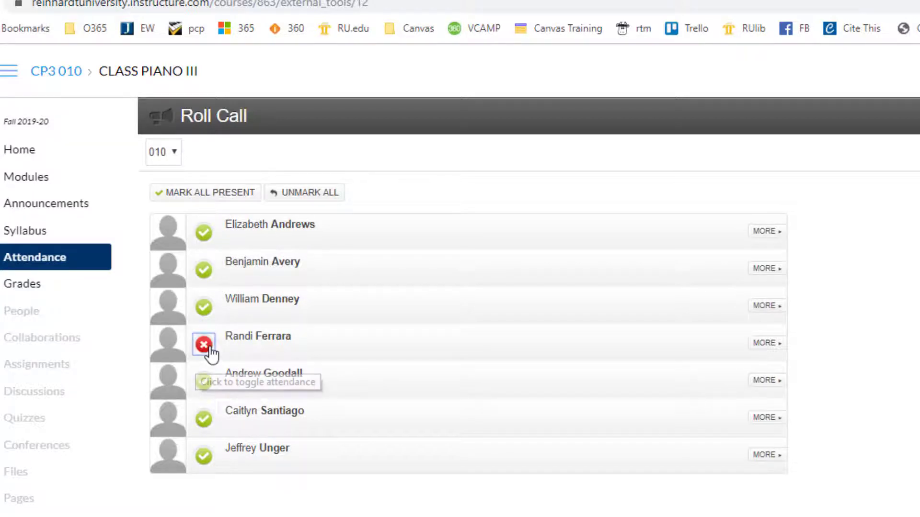
left_click(205, 421)
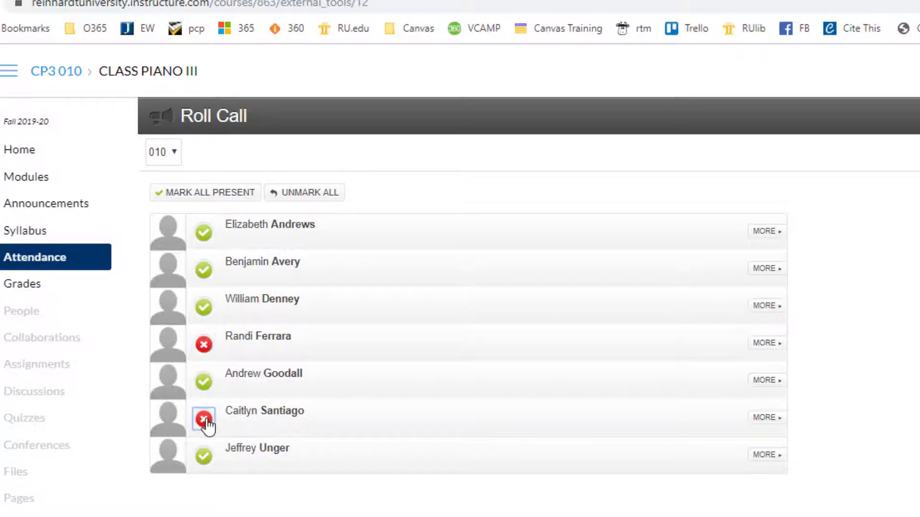
left_click(204, 272)
left_click(204, 271)
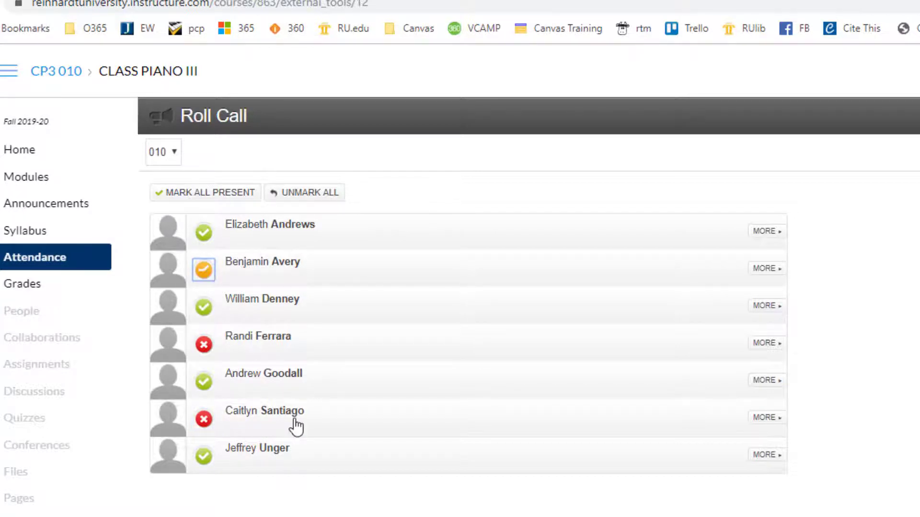
left_click(309, 194)
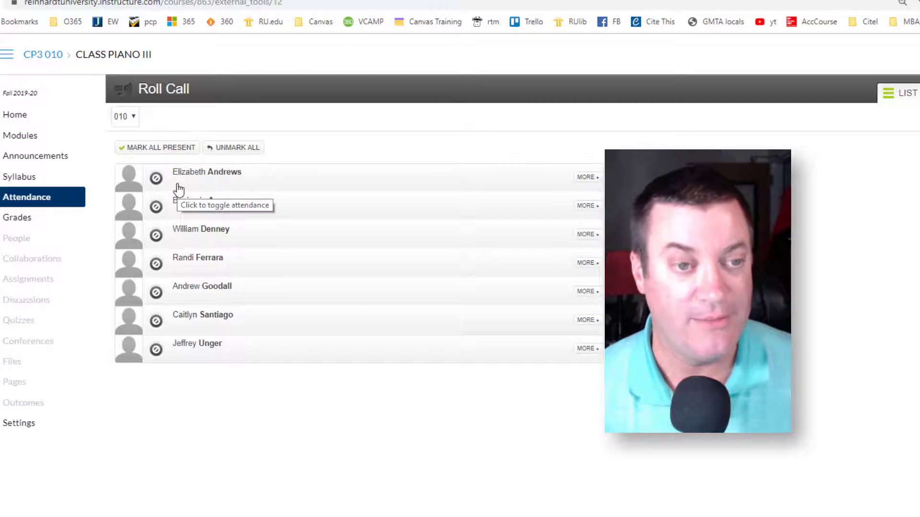
Go to the course Assignments list showing Roll Call Attendance at 100 pts
left_click(32, 283)
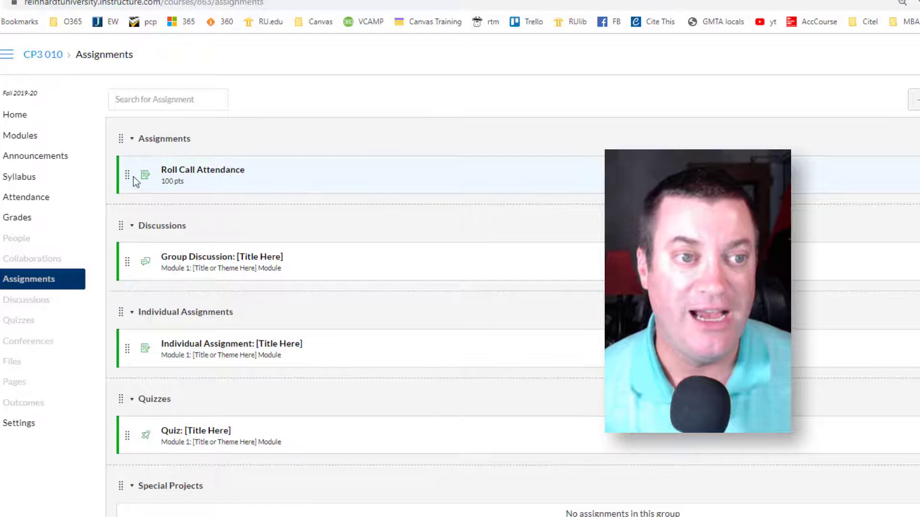
Drag Roll Call Attendance to demonstrate reordering, then show its options menu
mouse_move(129, 180)
left_mouse_down()
mouse_move(129, 510)
mouse_move(128, 353)
mouse_move(109, 165)
mouse_move(136, 431)
mouse_move(153, 460)
mouse_move(153, 192)
mouse_move(131, 169)
left_mouse_up()
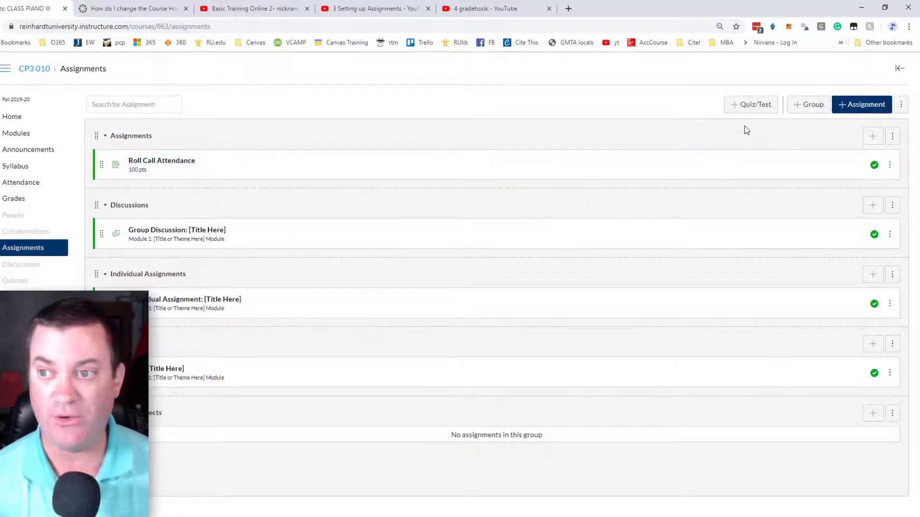
left_click(890, 165)
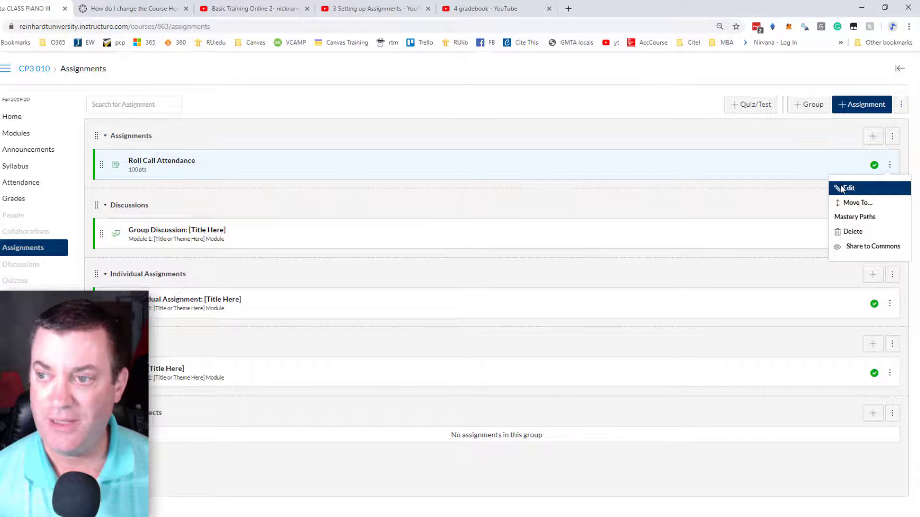
Edit the Assignments group's drop-score settings and save them with 0 lowest and 0 highest dropped
left_click(893, 136)
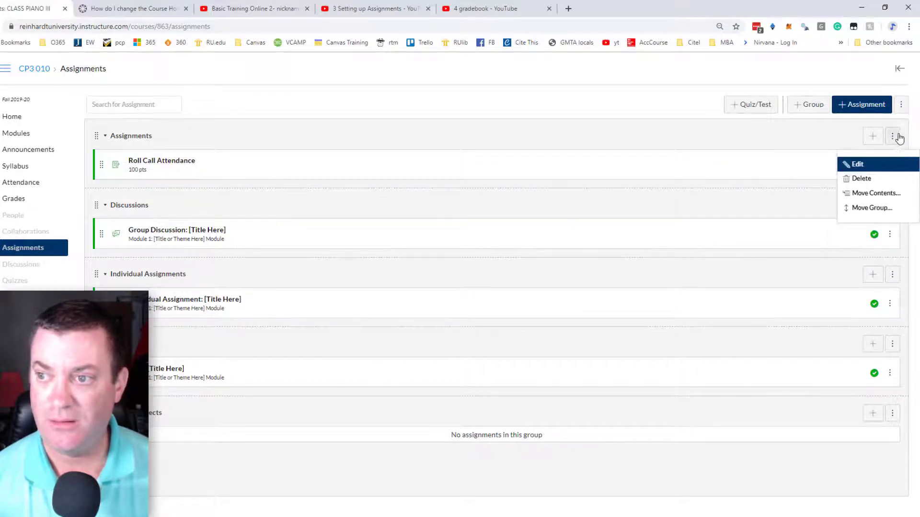
left_click(873, 164)
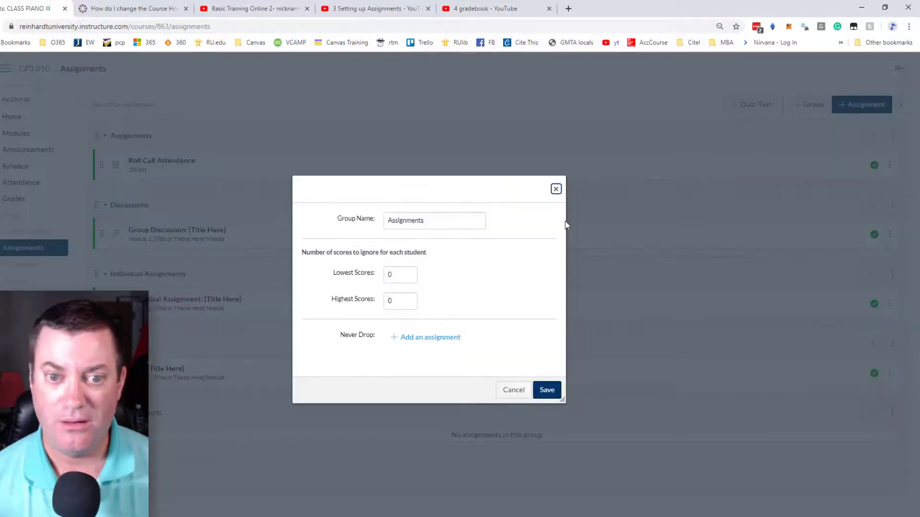
left_click(410, 276)
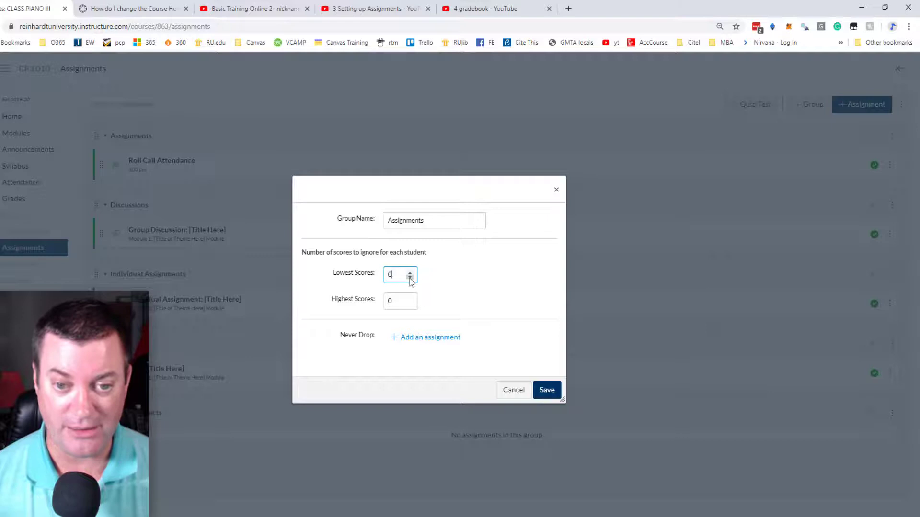
left_click(547, 390)
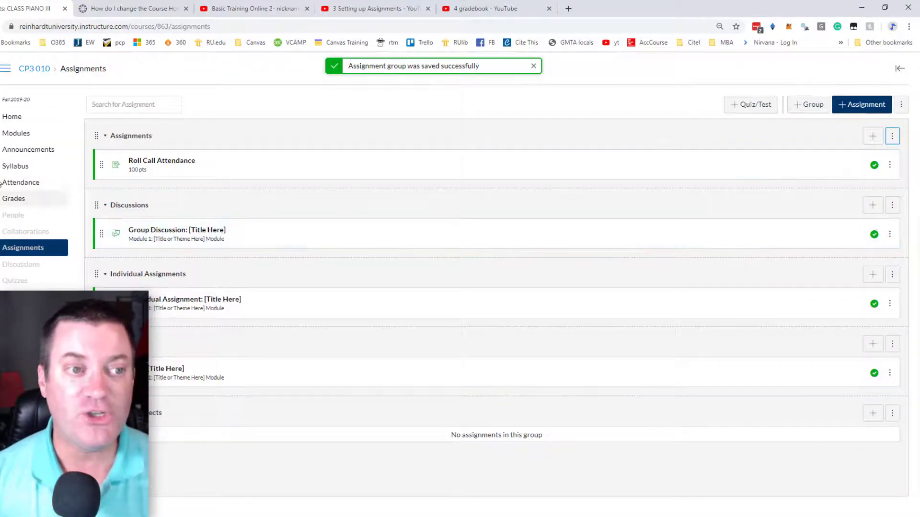
Go back to the Attendance roll and set its date to Tuesday, August 20
left_click(25, 185)
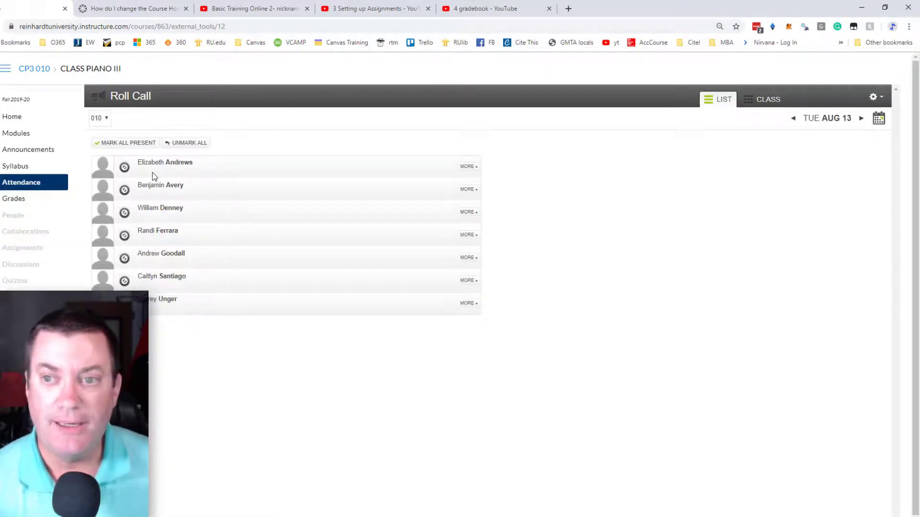
left_click(878, 120)
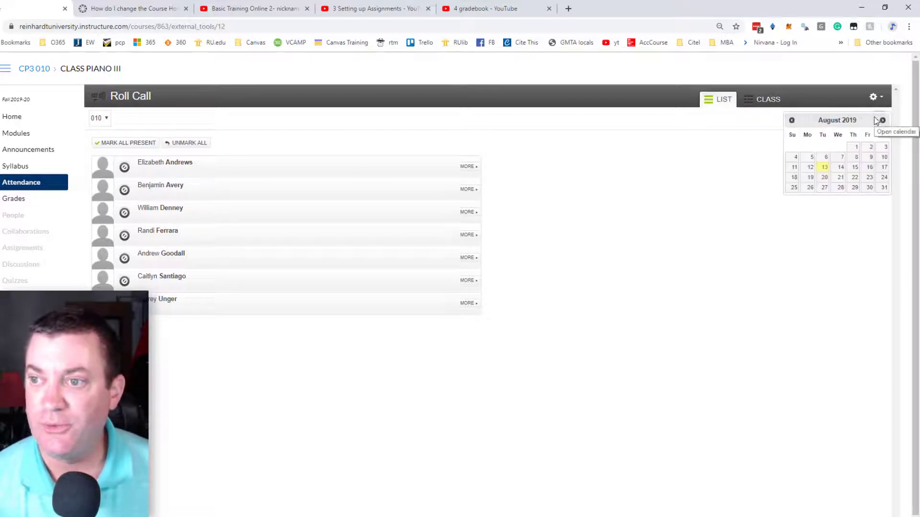
left_click(826, 179)
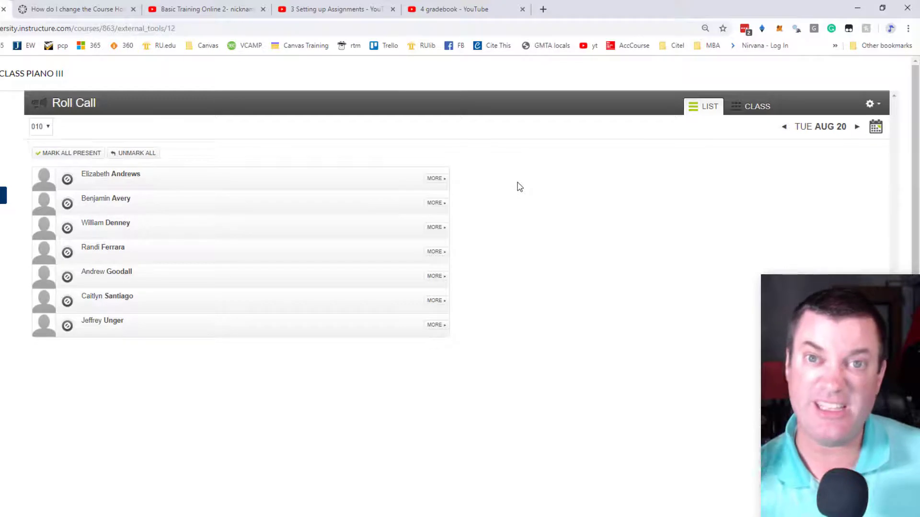
Switch the roll to the seating chart and place the five unseated students onto the grid
left_click(750, 112)
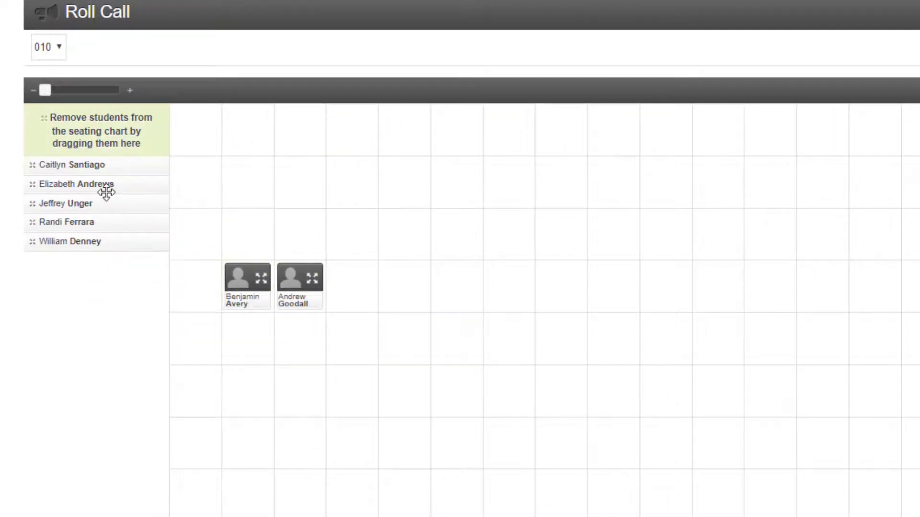
left_click_drag(113, 185, 303, 229)
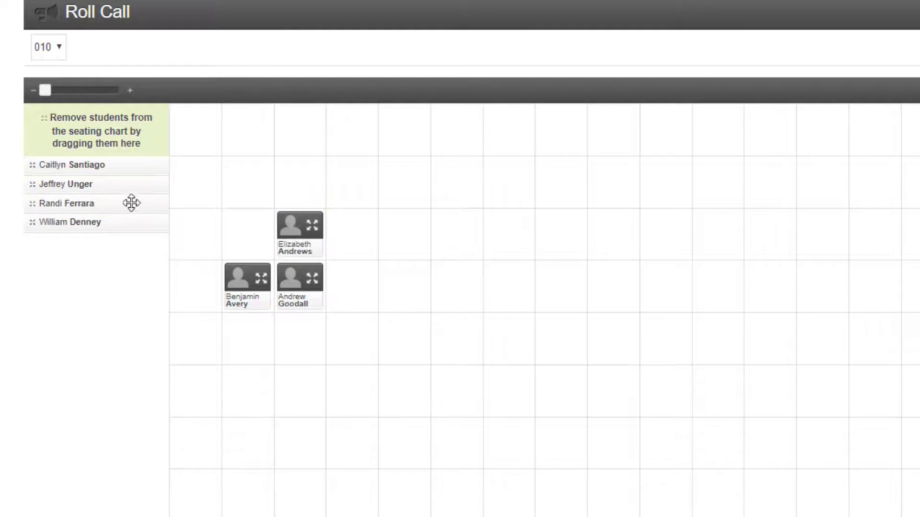
left_click_drag(78, 182, 301, 178)
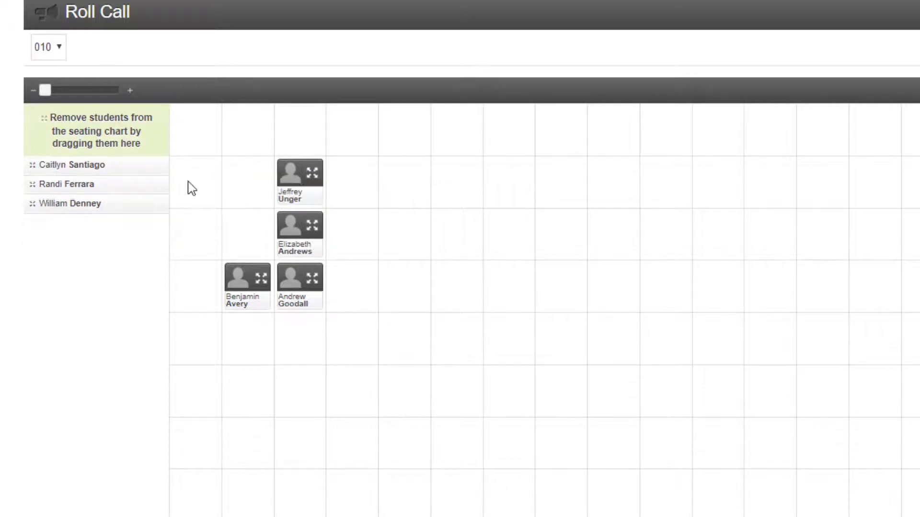
left_click_drag(91, 165, 244, 227)
left_click_drag(100, 168, 260, 184)
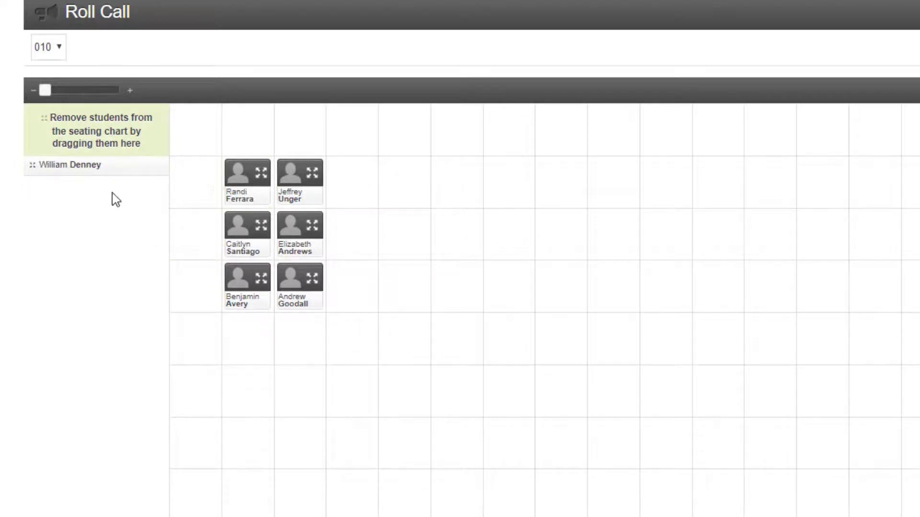
left_click_drag(76, 168, 261, 126)
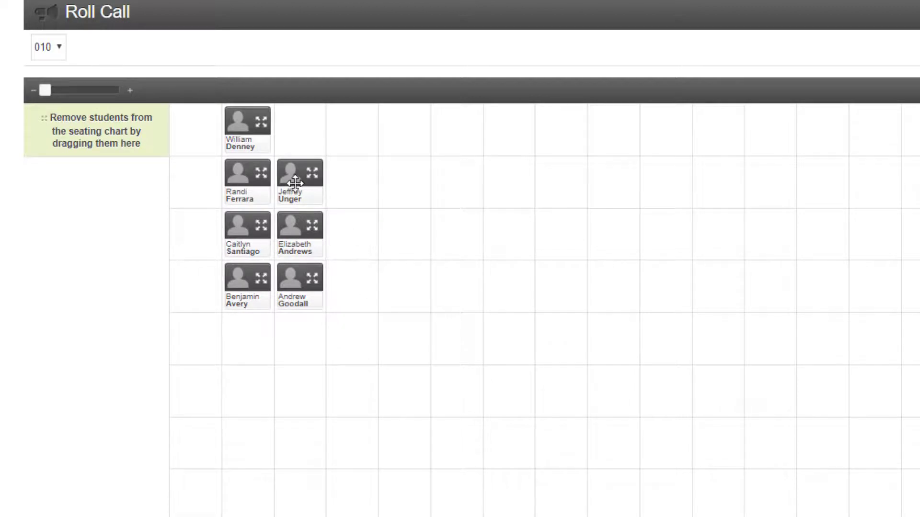
Rearrange the seven cards into one front seat followed by three rows of two
left_click_drag(294, 204, 309, 158)
left_click_drag(290, 218, 313, 185)
left_click_drag(306, 283, 318, 220)
left_click_drag(250, 124, 325, 271)
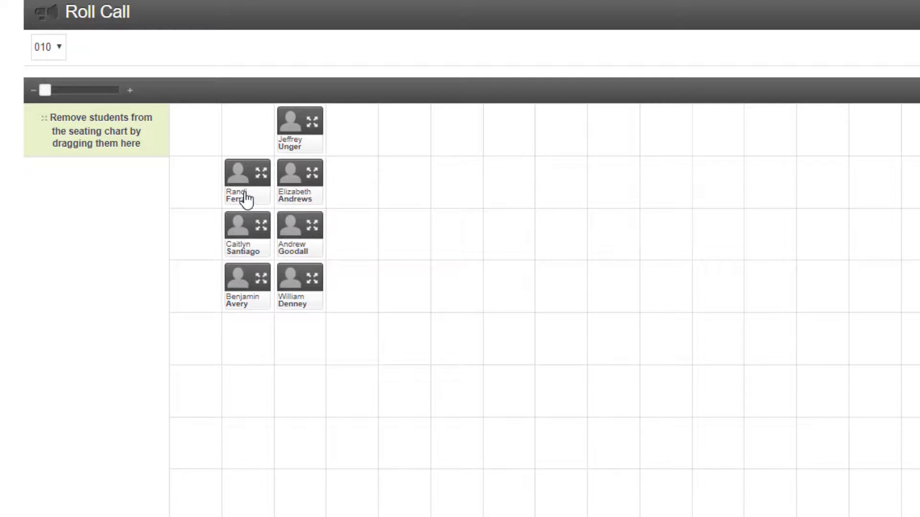
left_click_drag(246, 200, 266, 170)
left_click_drag(220, 291, 271, 280)
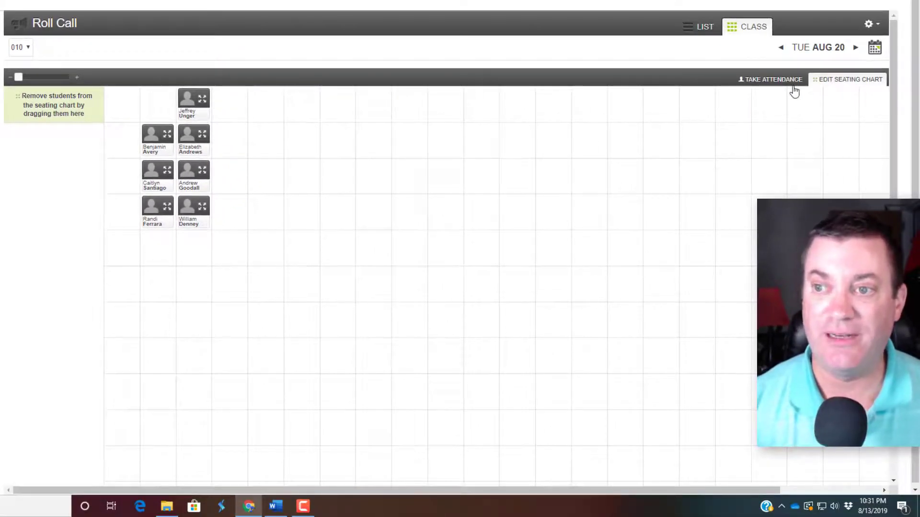
Enter attendance-taking mode, mark three students present, clear them, then mark everyone present
left_click(769, 80)
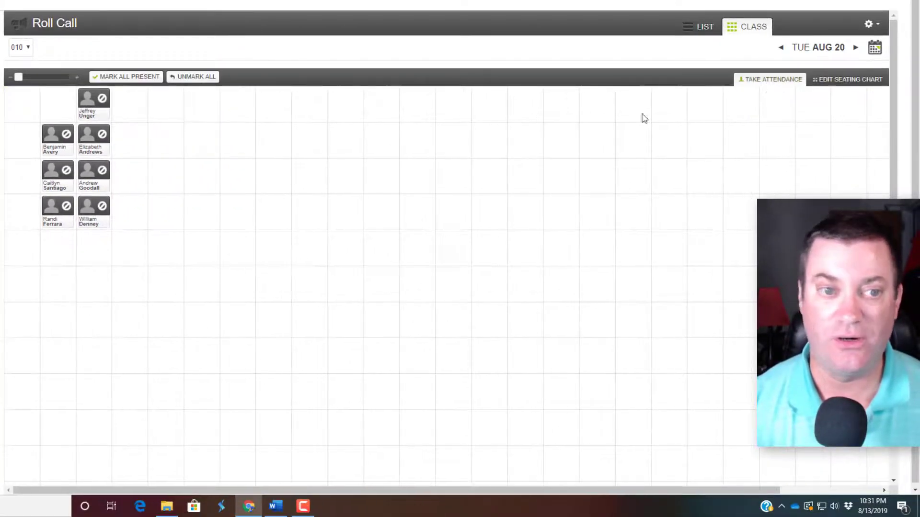
left_click(94, 101)
left_click(58, 136)
left_click(95, 166)
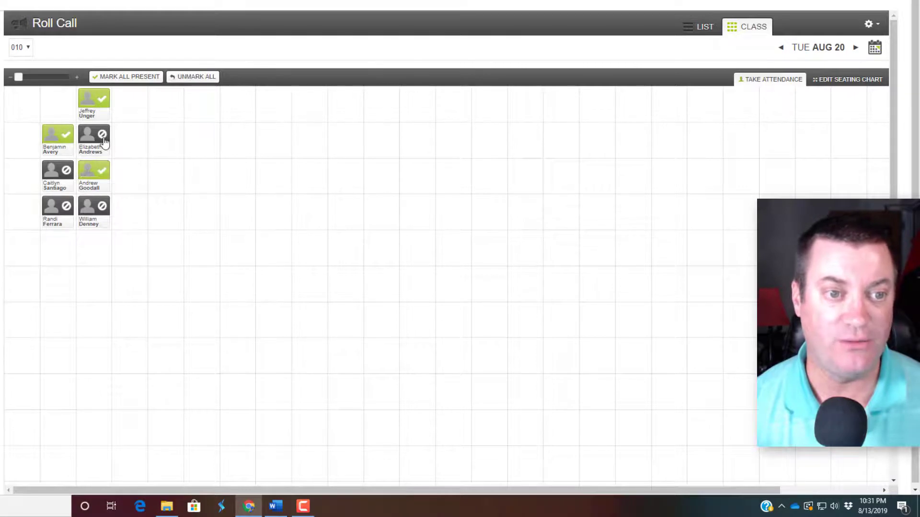
left_click(200, 79)
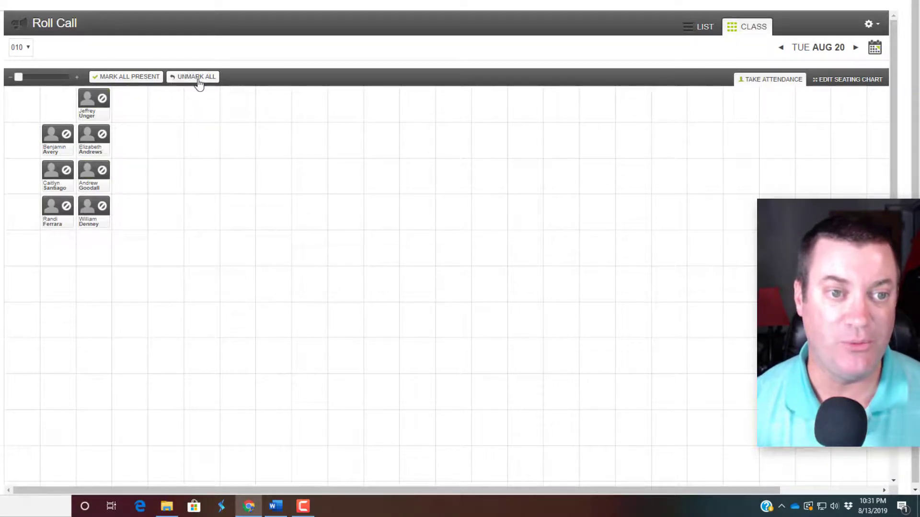
left_click(136, 82)
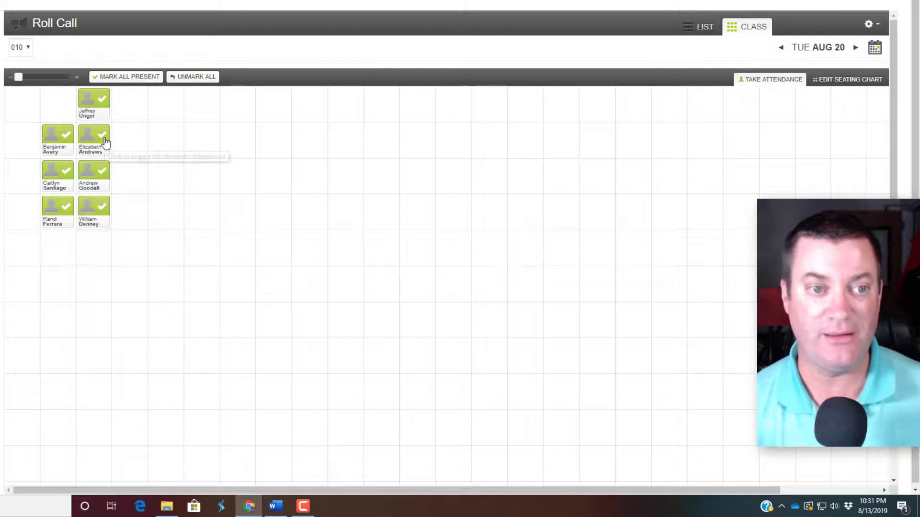
Cycle several students through absent and tardy marks, then unmark every student
left_click(105, 177)
left_click(106, 178)
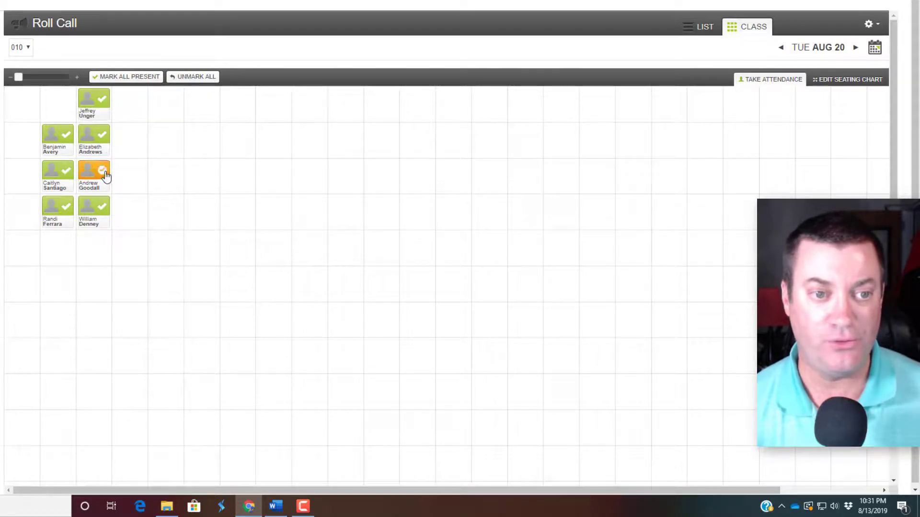
left_click(106, 140)
left_click(106, 141)
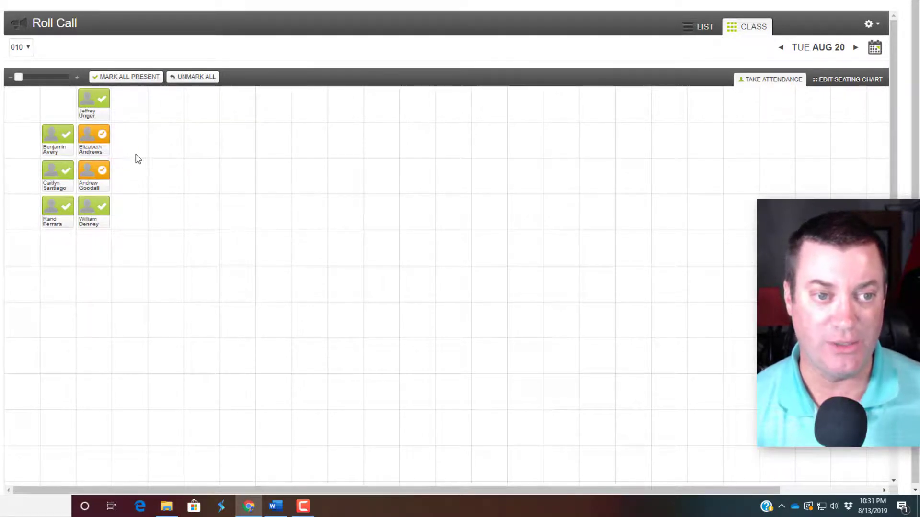
left_click(67, 144)
left_click(67, 144)
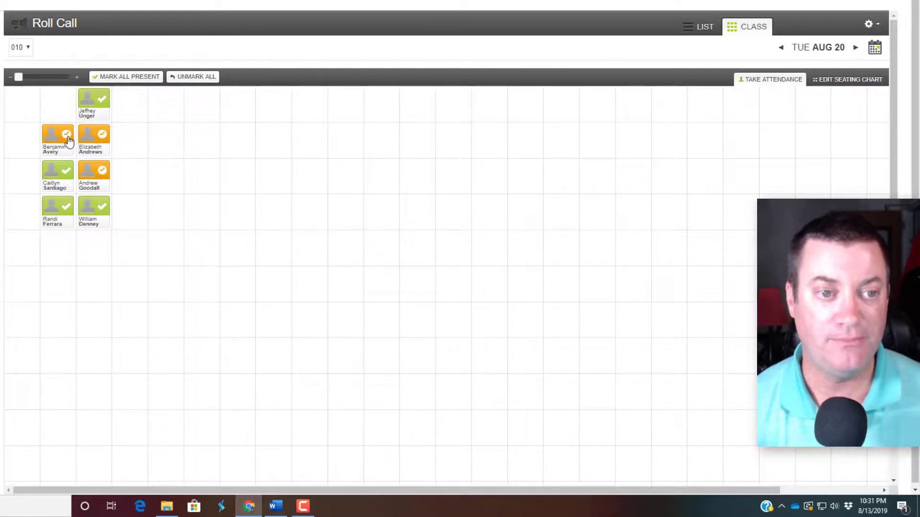
left_click(68, 140)
left_click(68, 140)
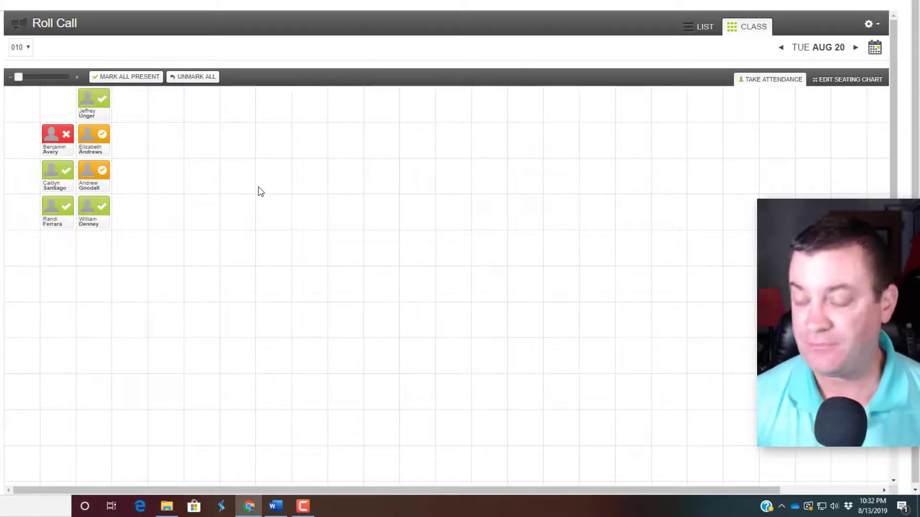
left_click(203, 82)
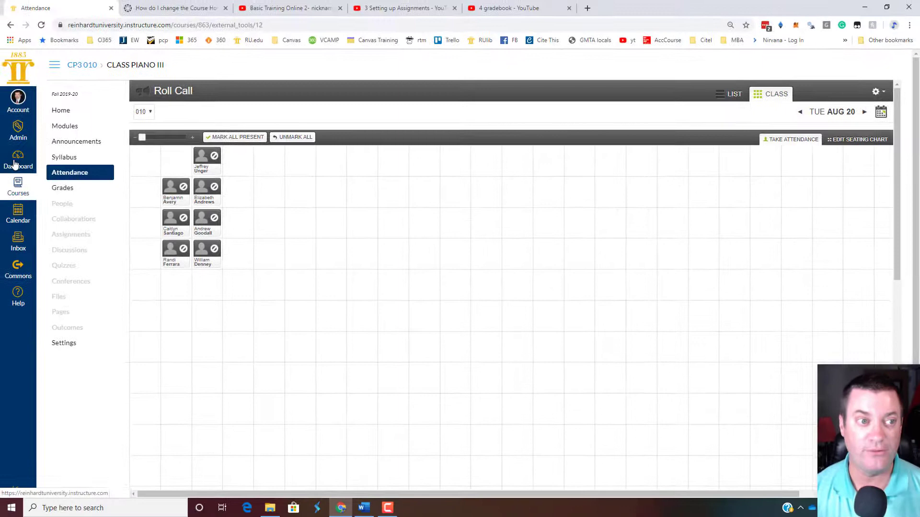
In MUS 142 010 Settings Navigation, drag Attendance above RedShelf Course Materials and save
left_click(14, 164)
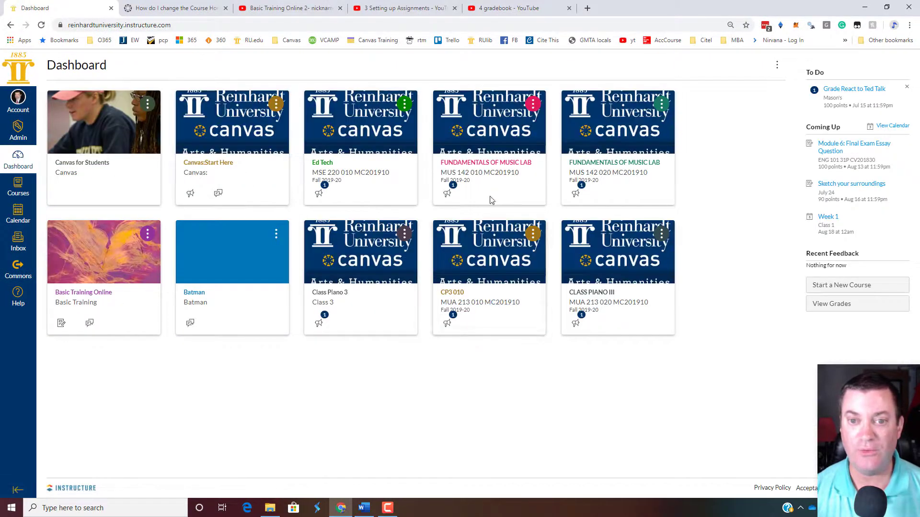
left_click(489, 166)
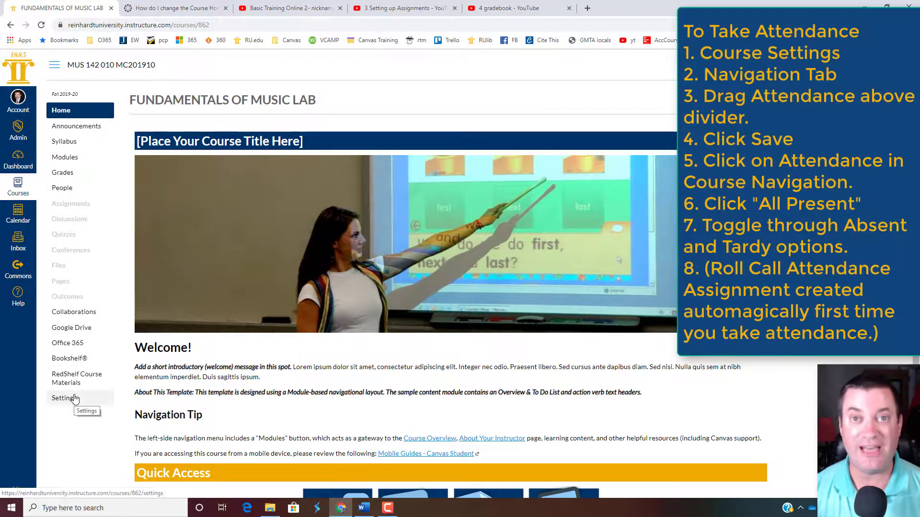
left_click(74, 398)
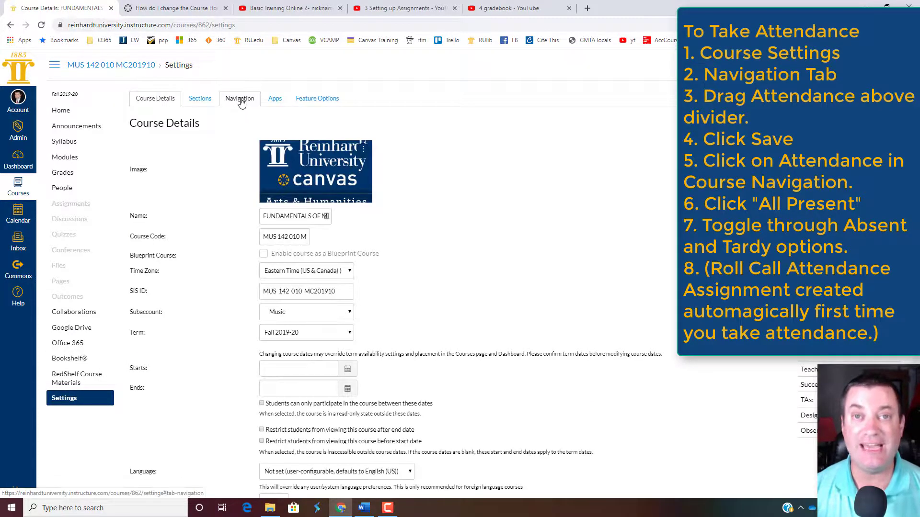
left_click(241, 103)
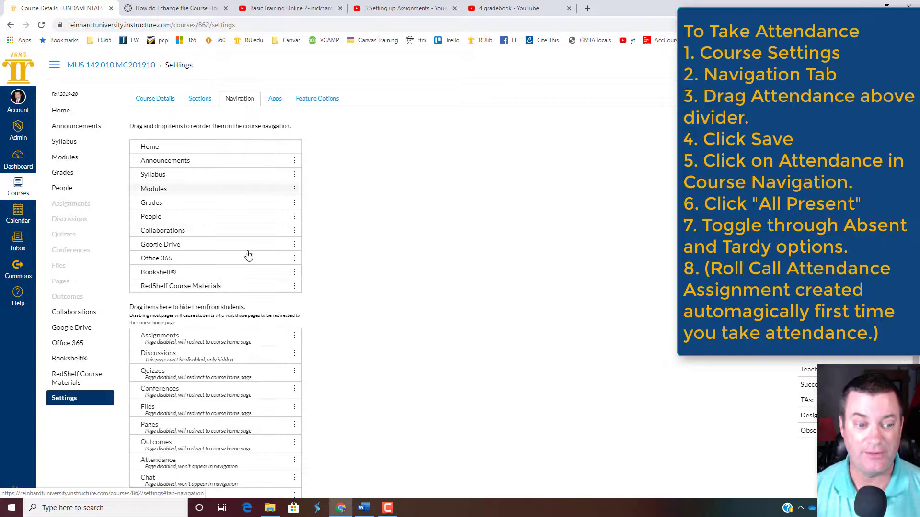
scroll(247, 335, "down", 1)
left_click_drag(222, 415, 246, 250)
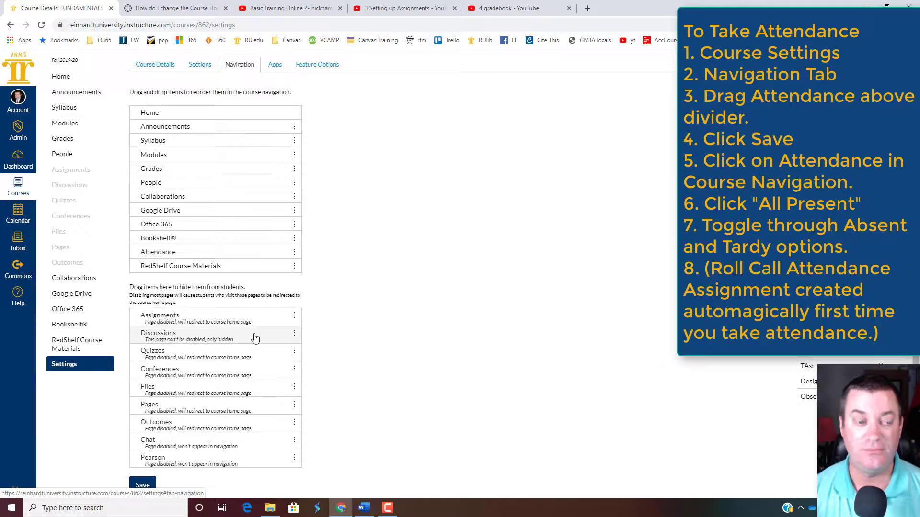
left_click(144, 486)
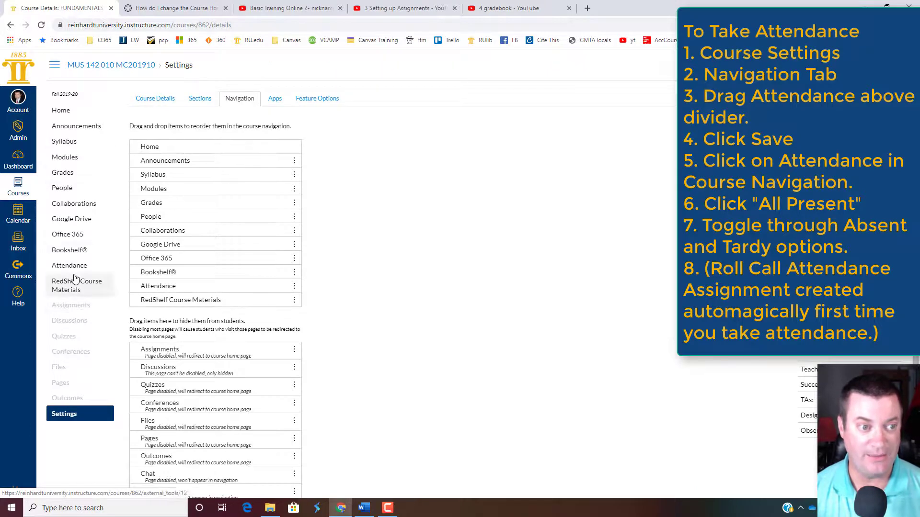
Open the course's eight-student Roll Call, mark all present and one tardy, then Unmark All
left_click(72, 306)
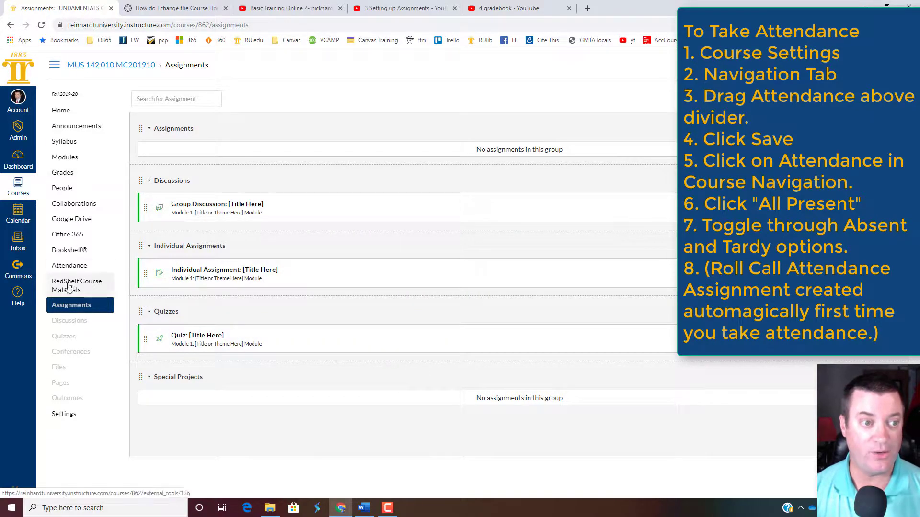
left_click(69, 266)
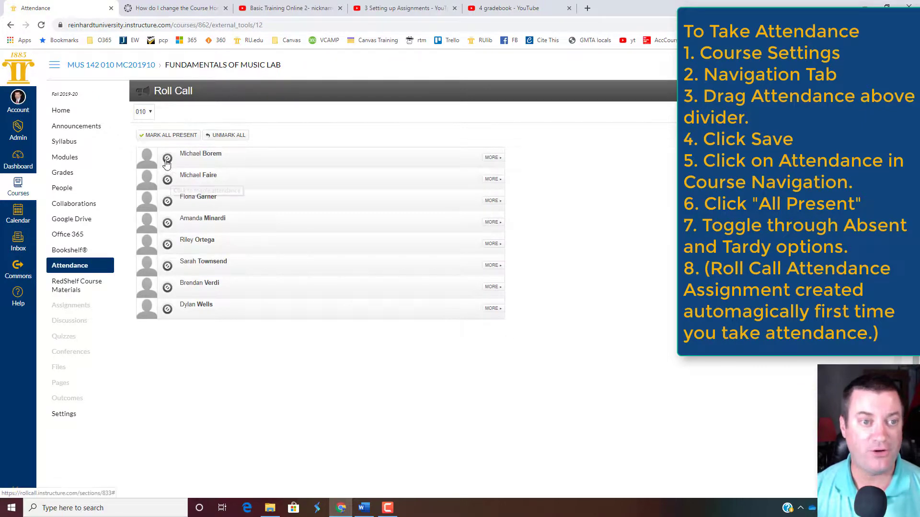
left_click(183, 137)
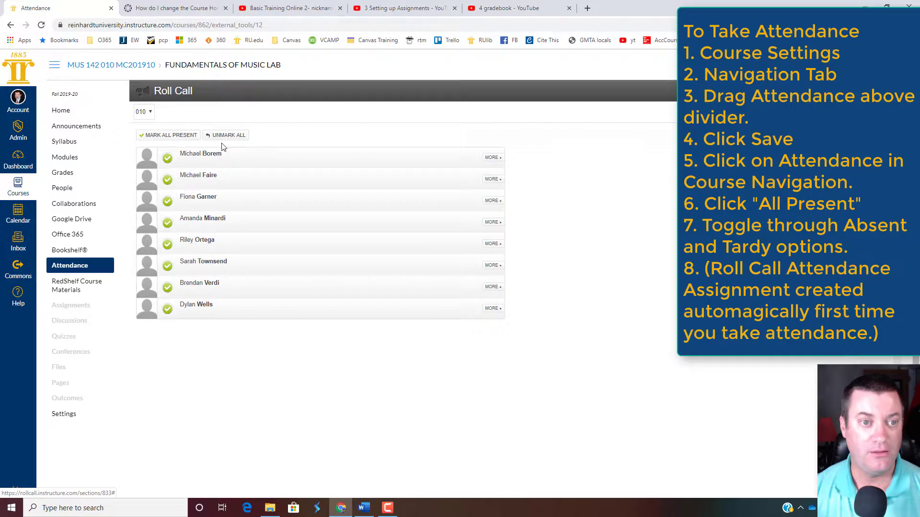
left_click(168, 182)
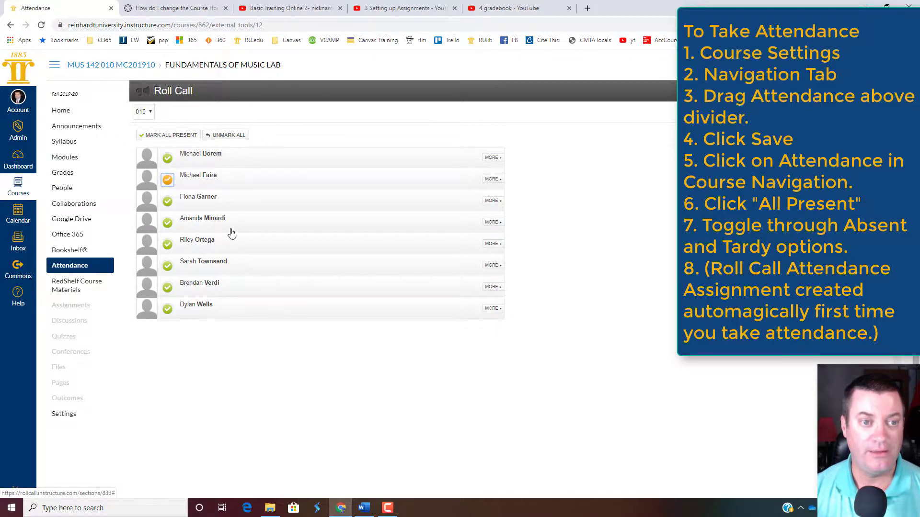
left_click(229, 136)
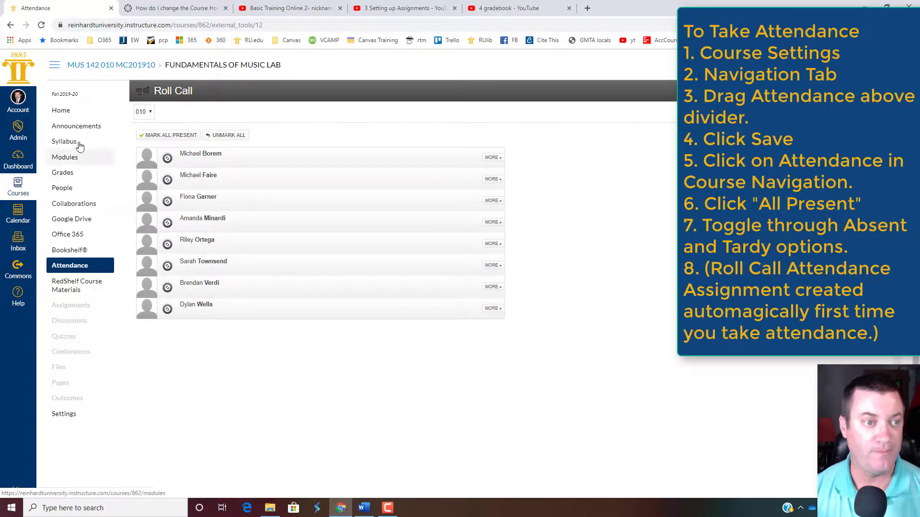
View the Fundamentals of Music Lab Assignments page listing Roll Call Attendance at 100 pts
left_click(65, 305)
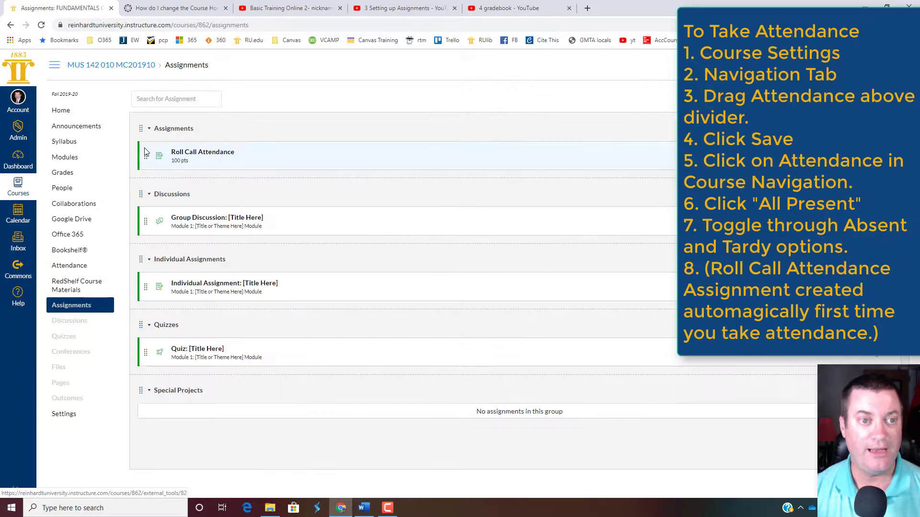